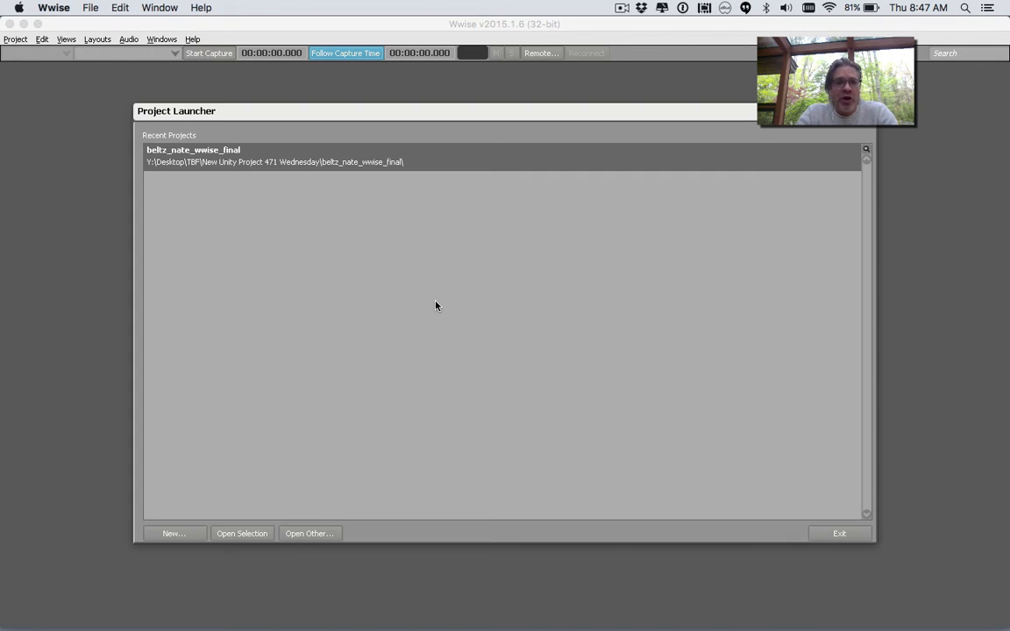
Create a new project named Wwise Demonstration Tracks with no asset groups imported, and dismiss the license notice
left_click(172, 532)
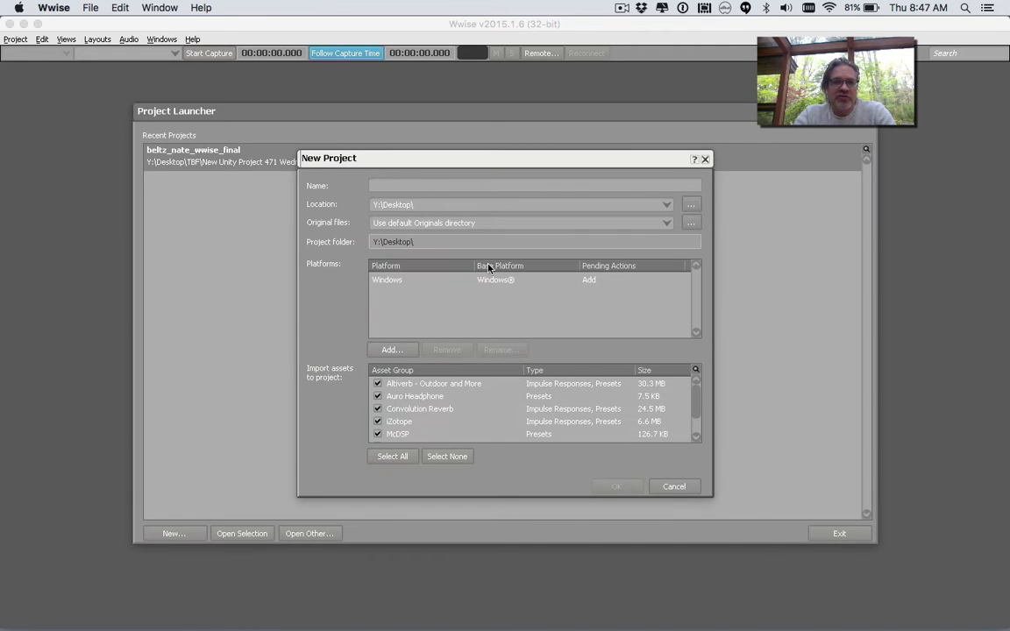
type("Wwise")
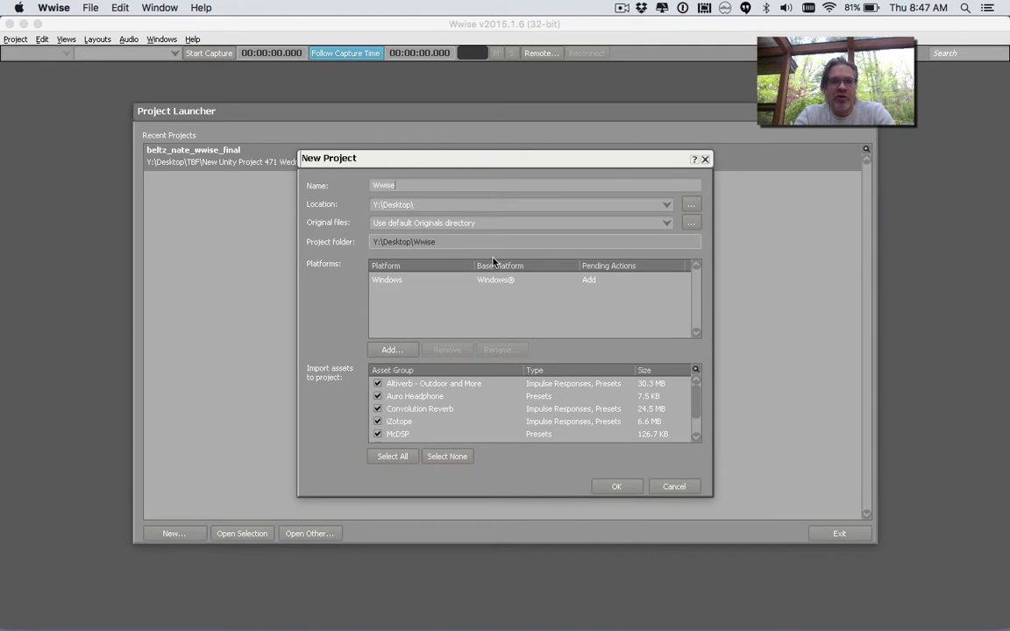
type(" Demons")
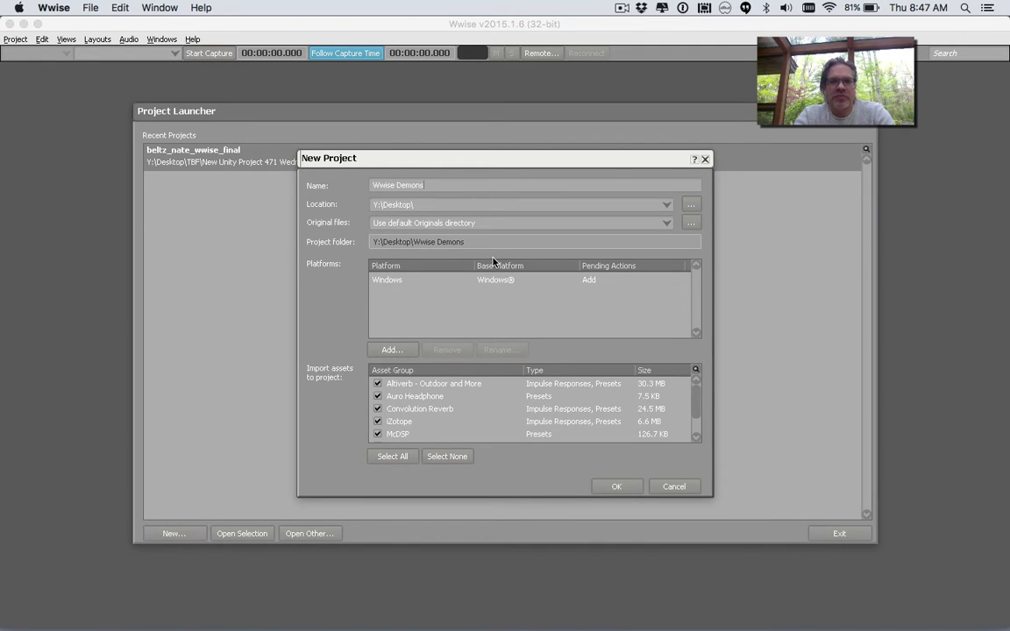
type("tration Tracks")
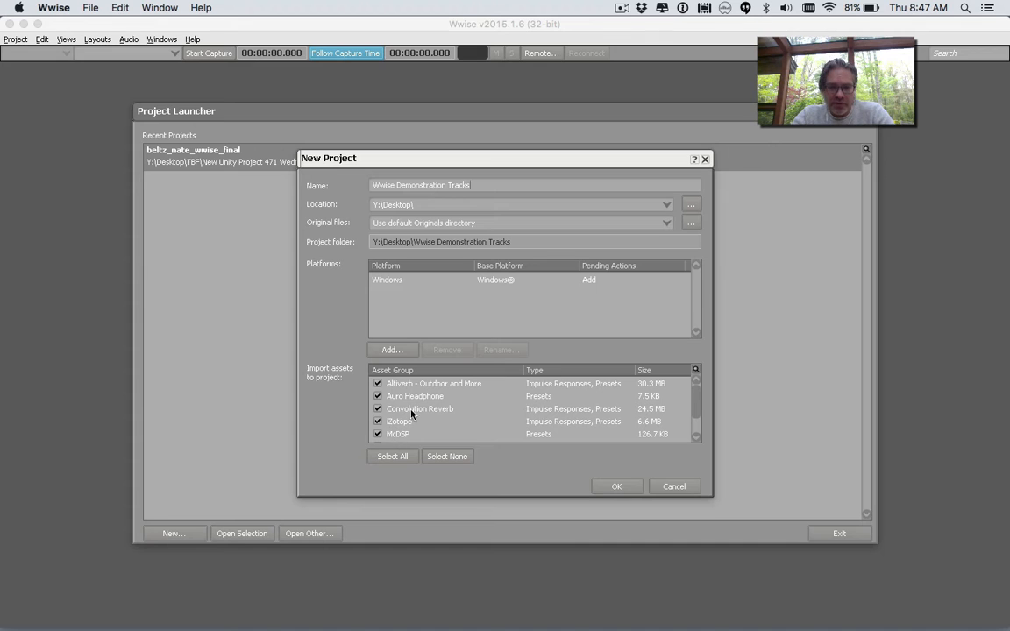
left_click(432, 457)
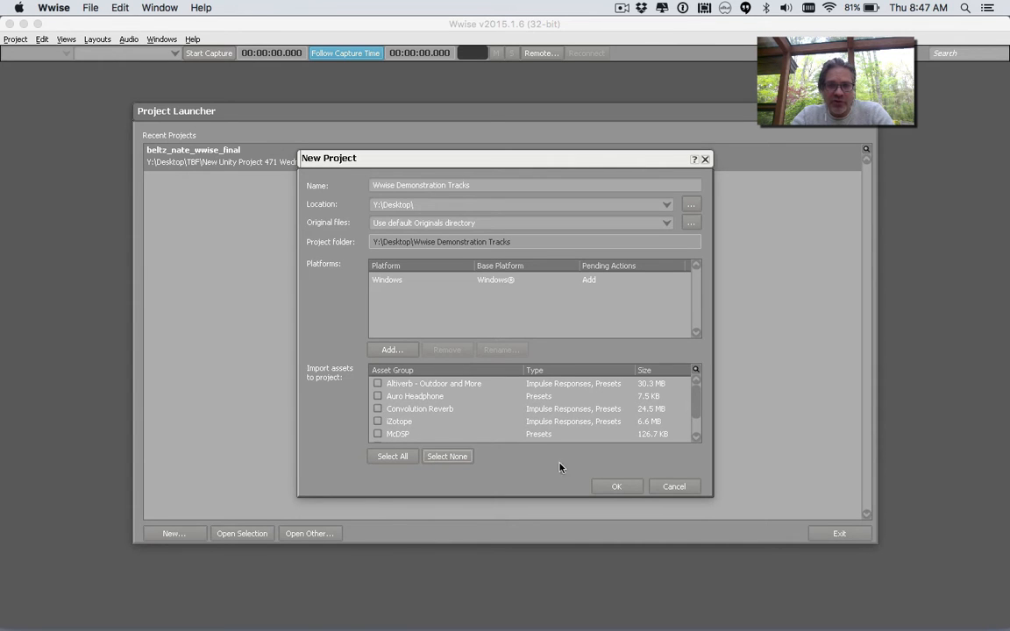
left_click(627, 485)
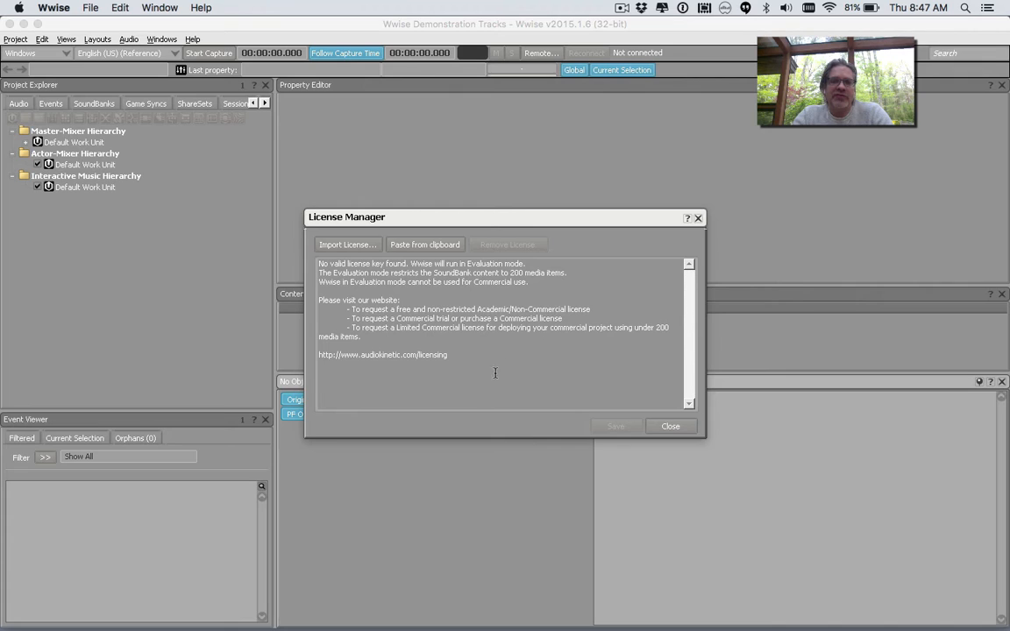
left_click(657, 426)
Add a Music Segment with the default name under the Interactive Music Hierarchy's Default Work Unit
left_click(50, 187)
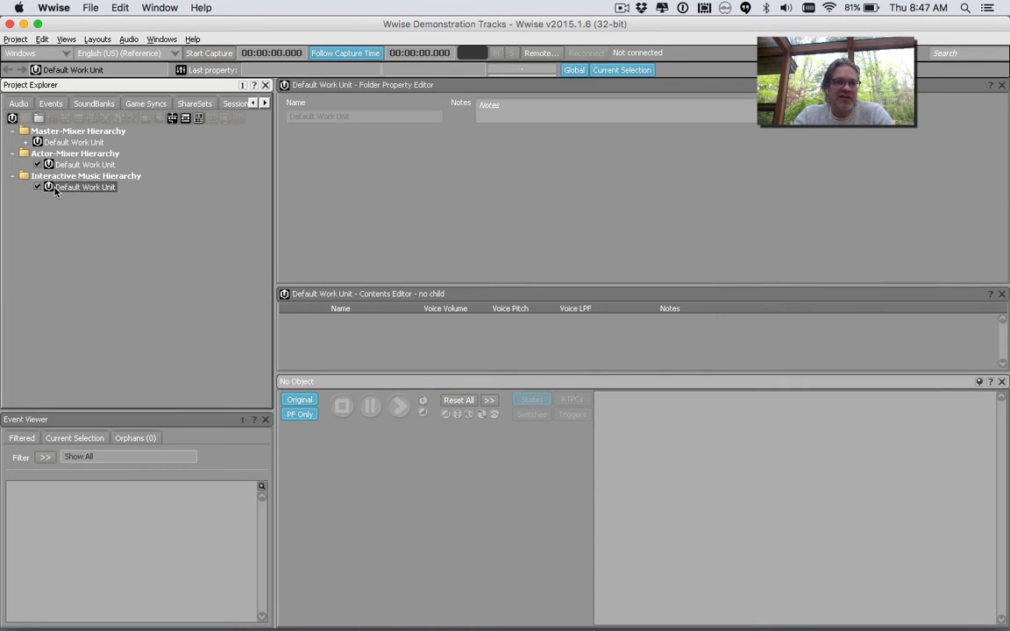
right_click(54, 188)
mouse_move(84, 196)
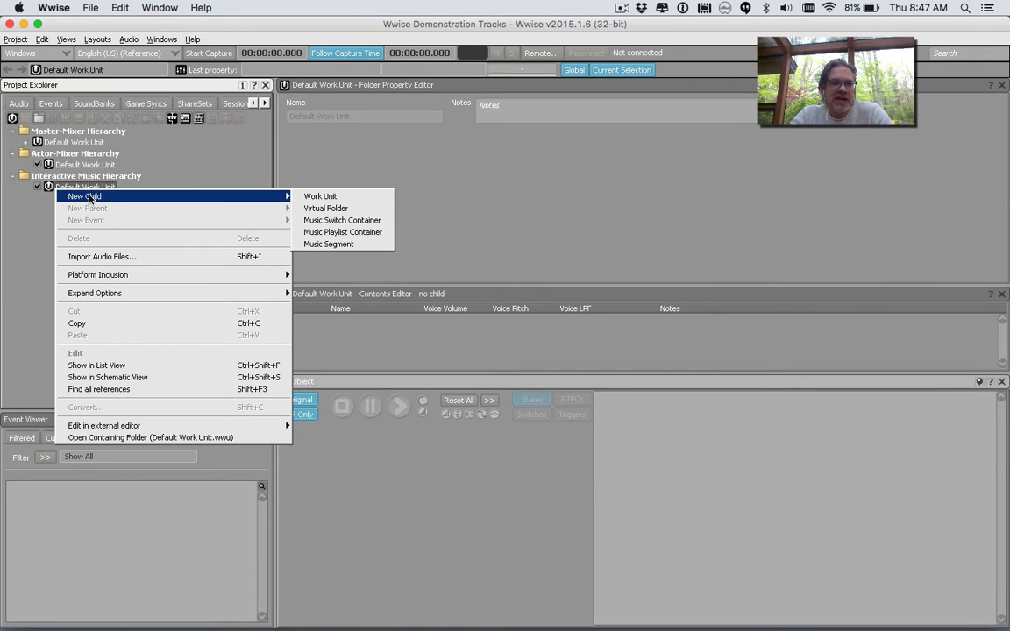
left_click(332, 244)
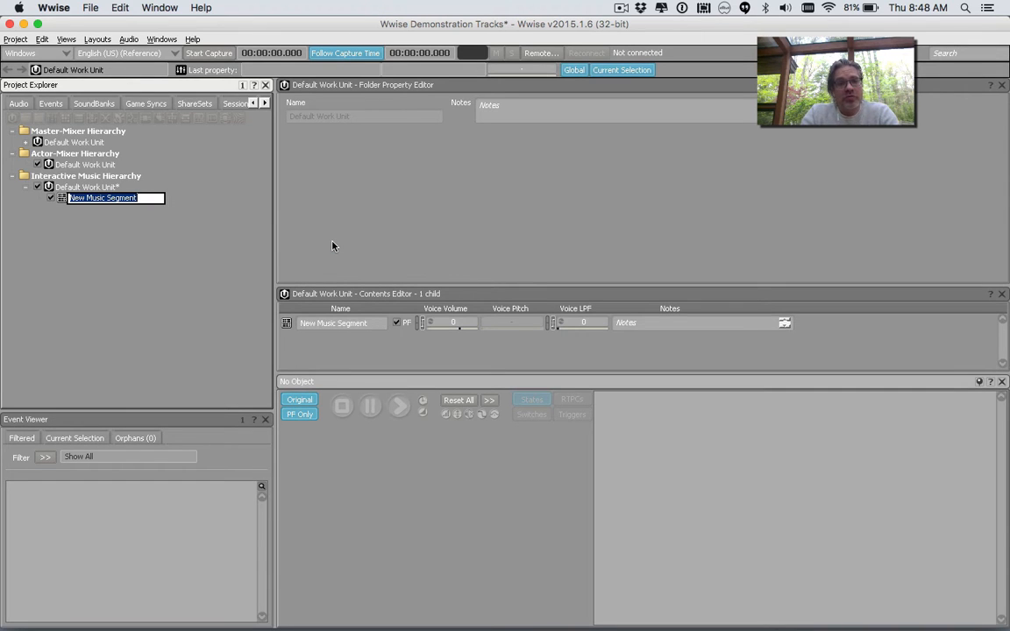
Switch to the Interactive Music layout, load the new music segment, and enlarge the Music Segment Editor upward
left_click(98, 41)
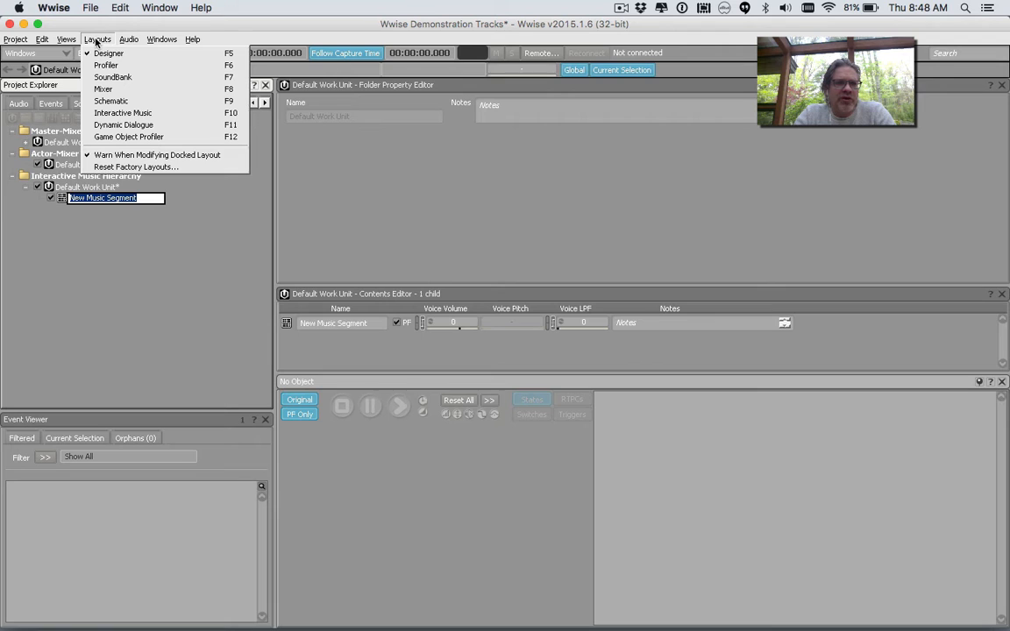
left_click(105, 114)
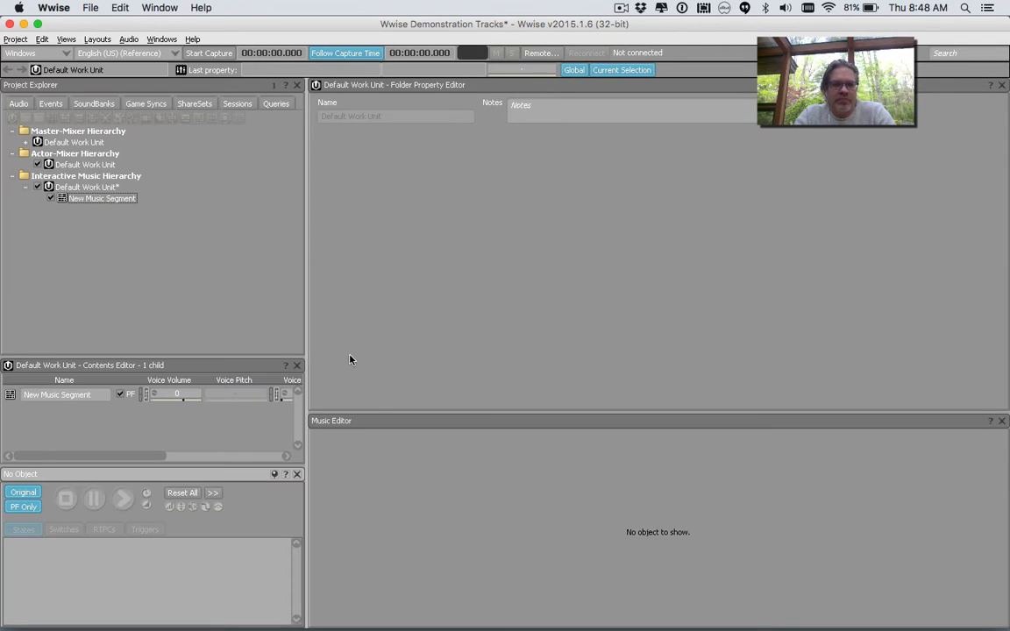
left_click(110, 200)
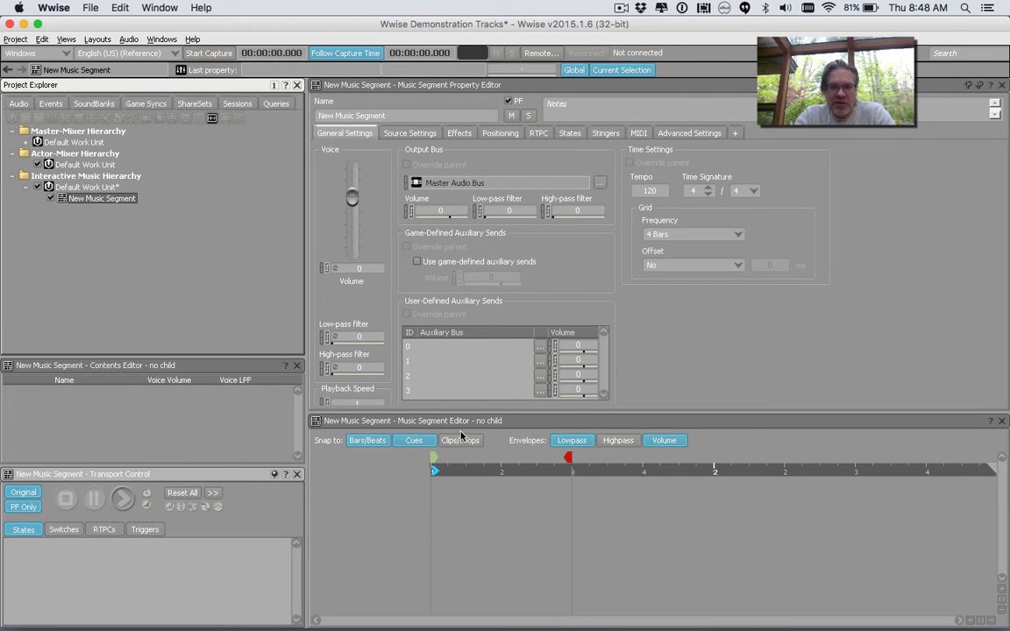
left_click_drag(481, 411, 482, 317)
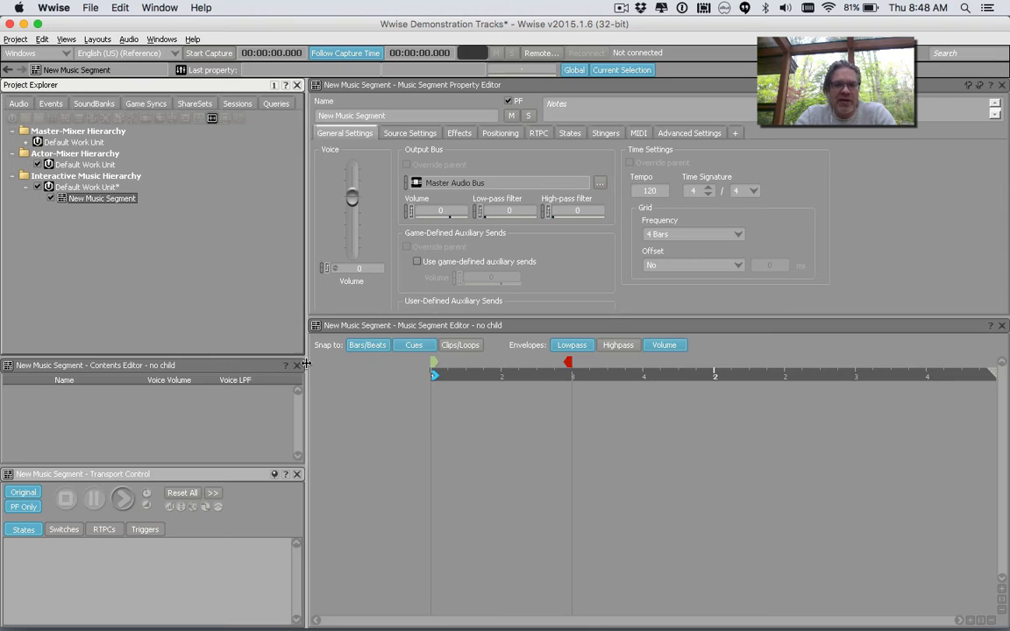
Add two music tracks with their default names to the music segment
right_click(354, 461)
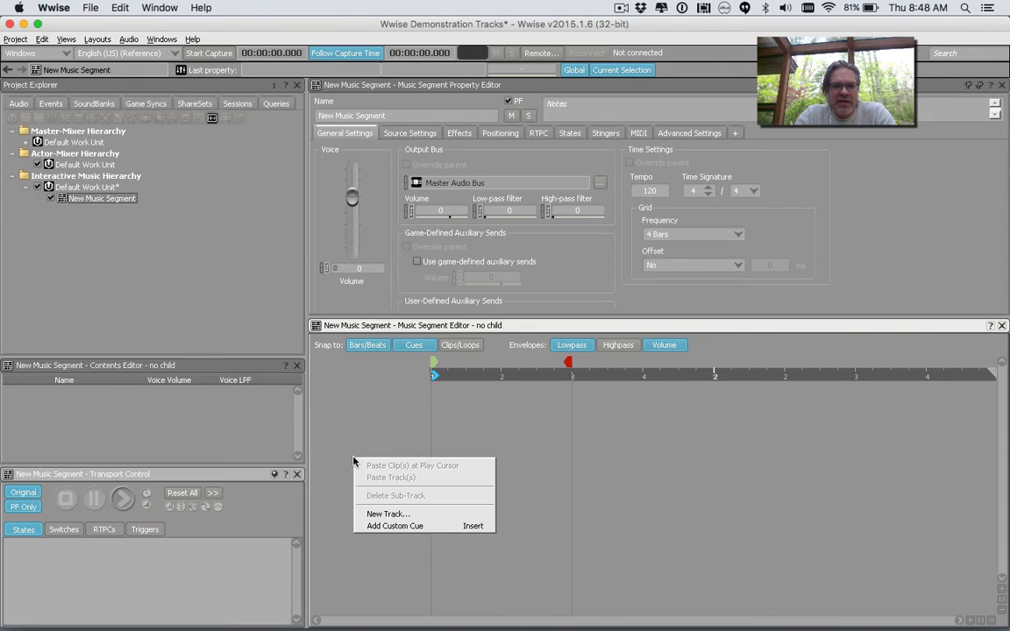
left_click(377, 514)
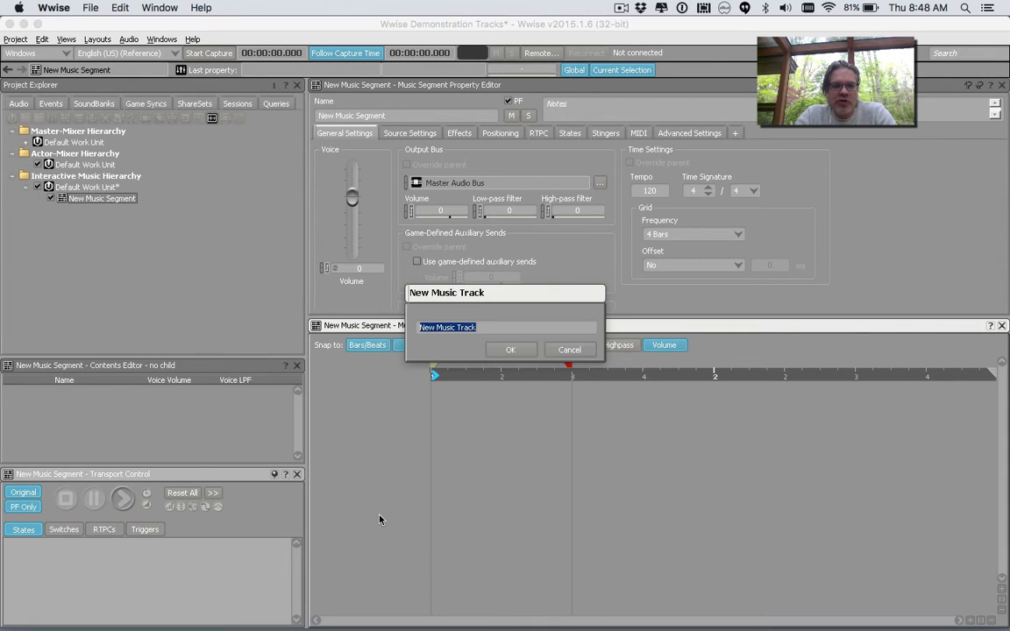
left_click(509, 350)
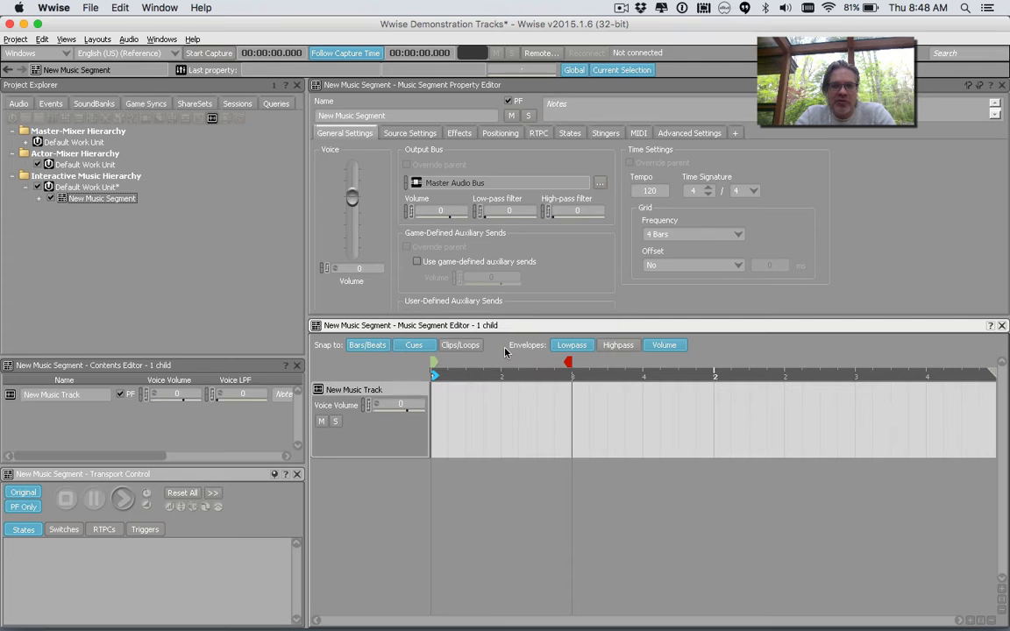
right_click(386, 496)
left_click(406, 547)
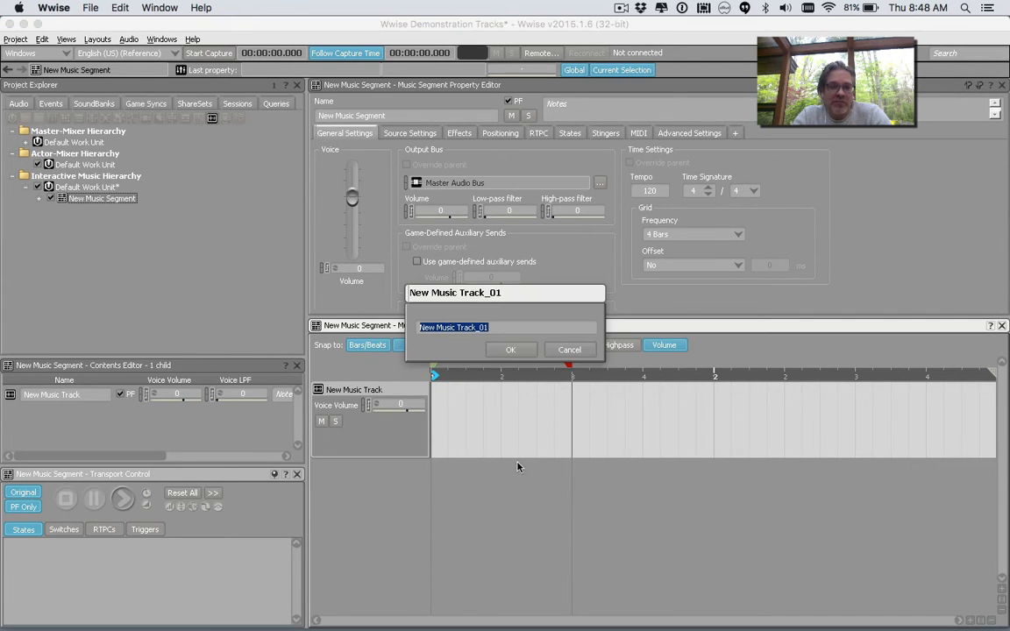
left_click(509, 350)
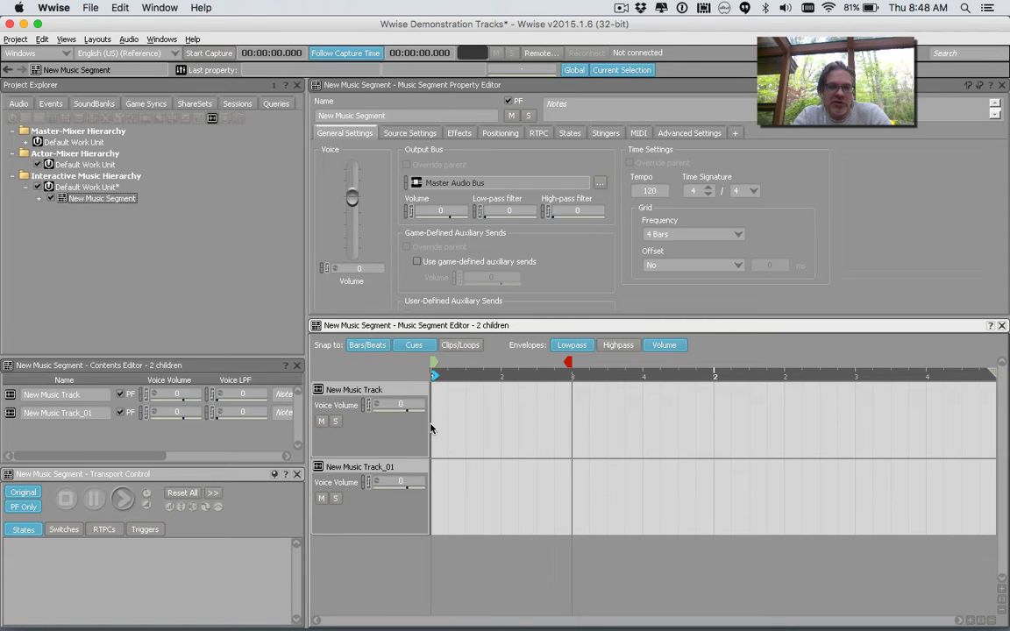
left_click(358, 391)
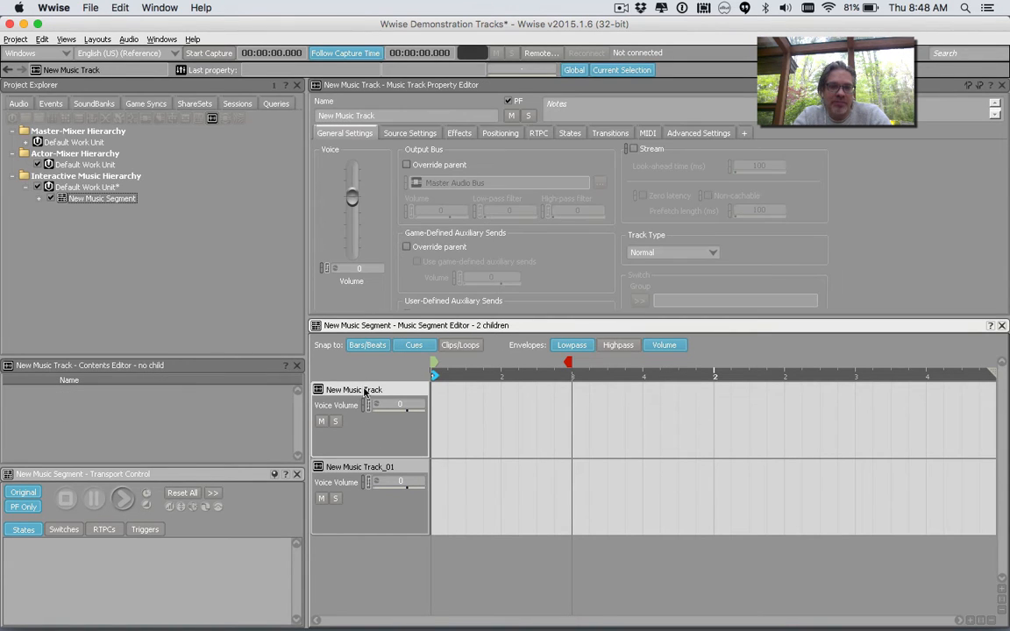
left_click(375, 116)
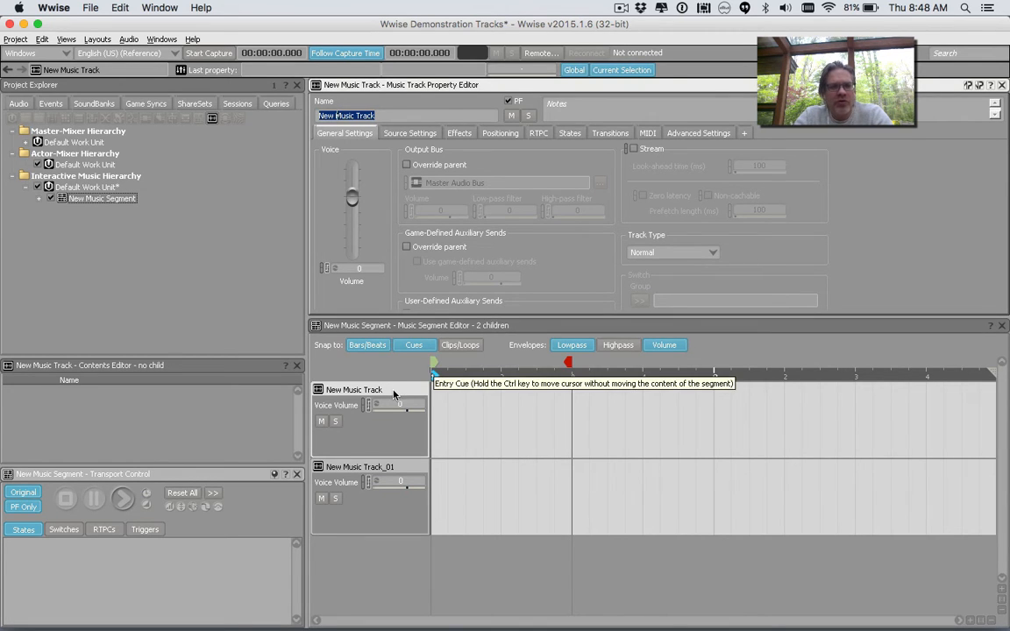
left_click(393, 395)
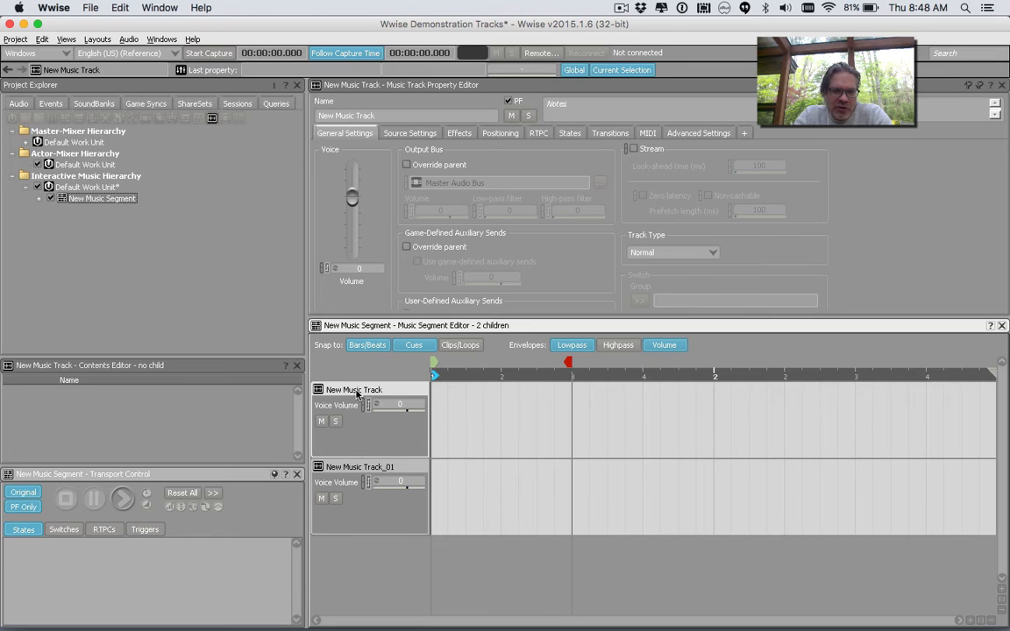
right_click(357, 394)
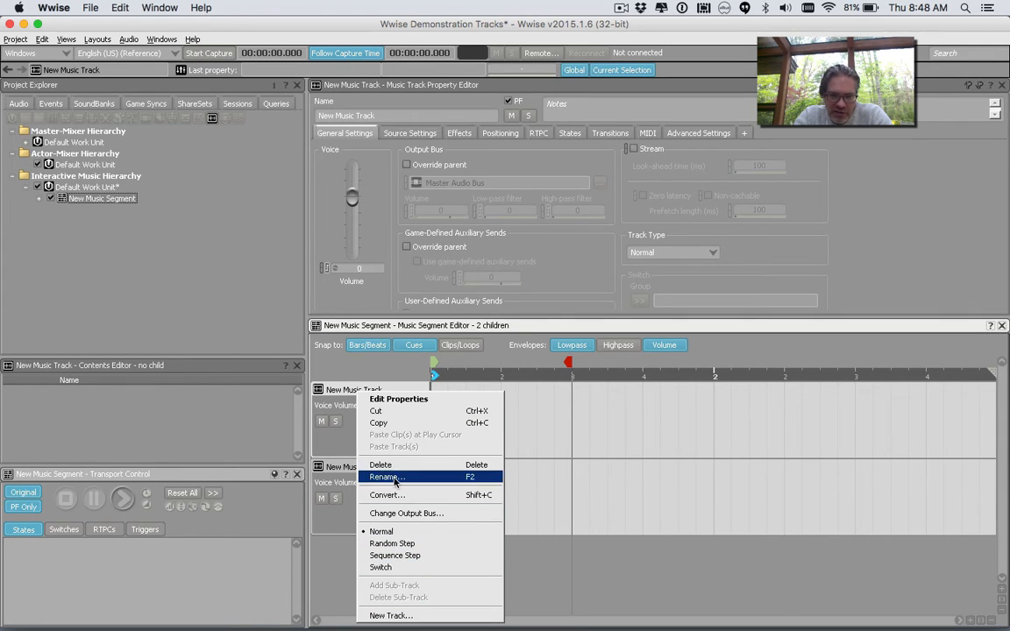
left_click(552, 554)
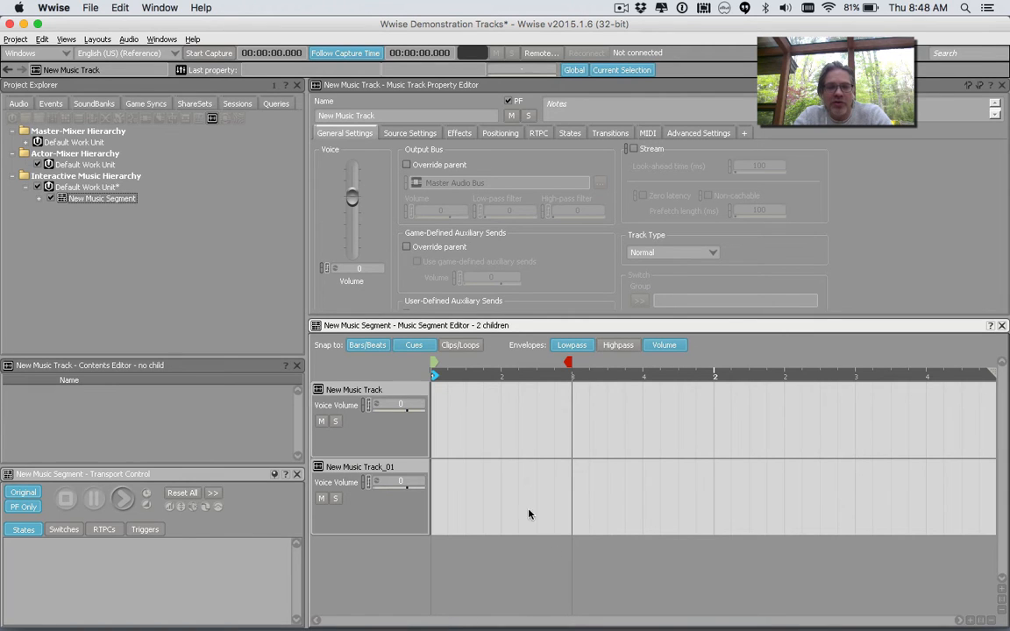
Switch to Finder and bring mx_layer_1.wav from the Desktop folder onto the segment's first music track
key("super+Tab")
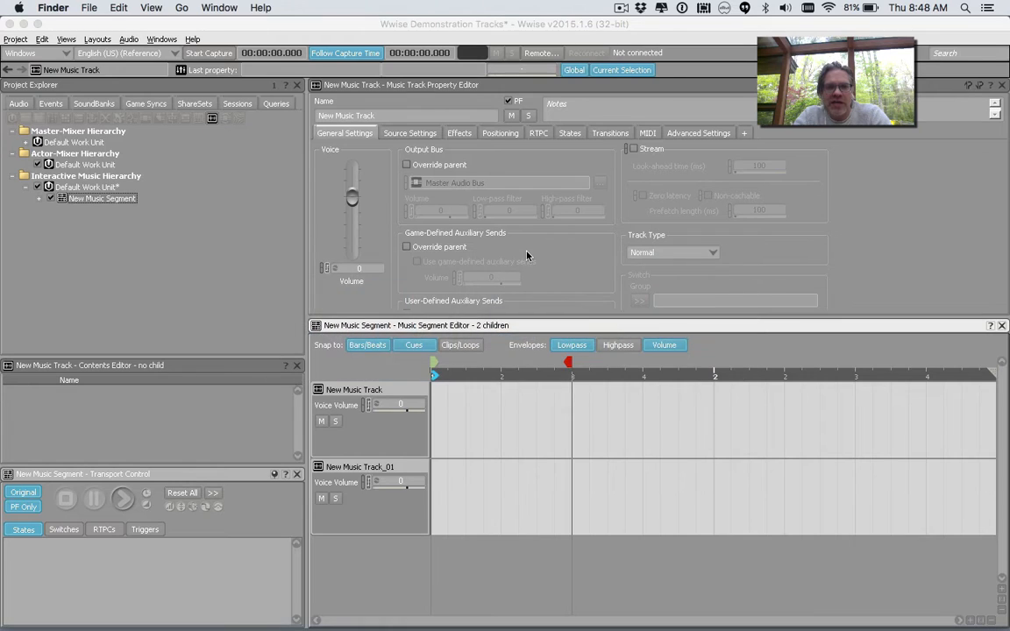
key("super+n")
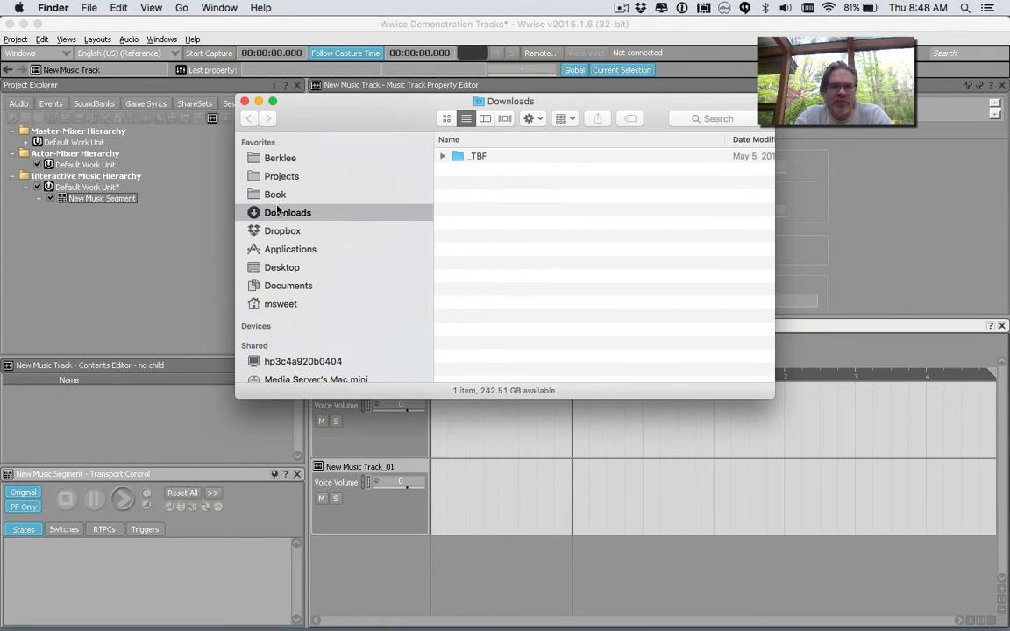
left_click(281, 272)
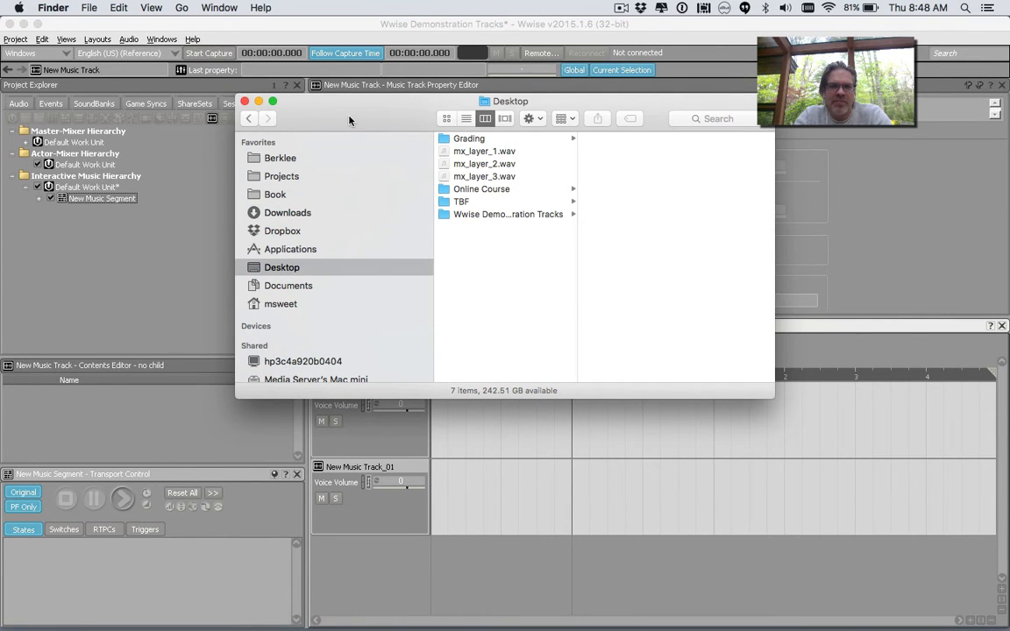
left_click_drag(350, 117, 59, 148)
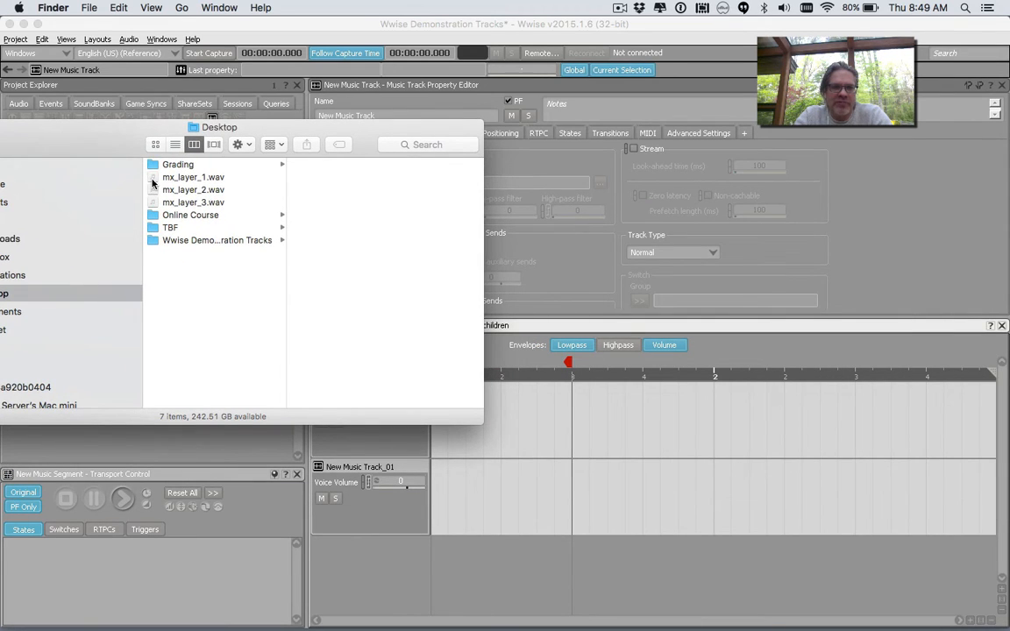
left_click_drag(153, 180, 532, 425)
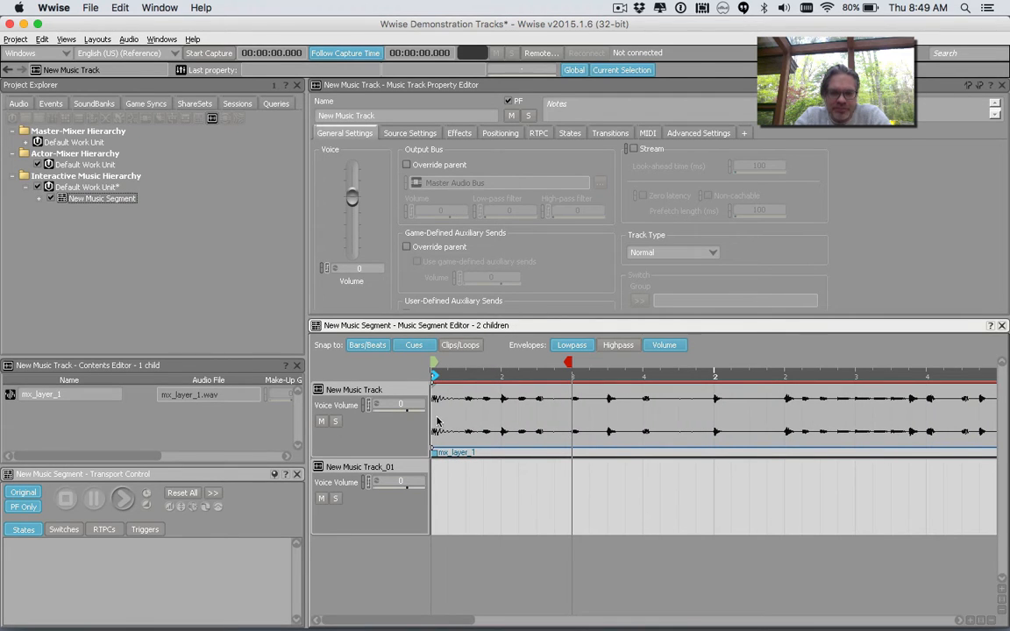
Play the music segment briefly to audition the mx_layer_1 clip, and stop playback
left_click(478, 451)
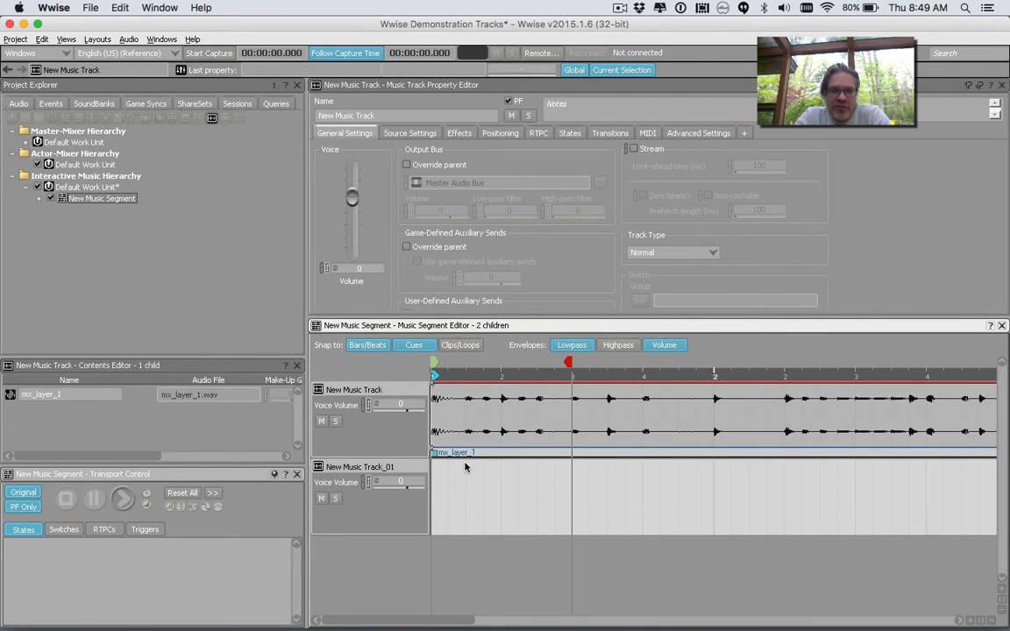
left_click(122, 499)
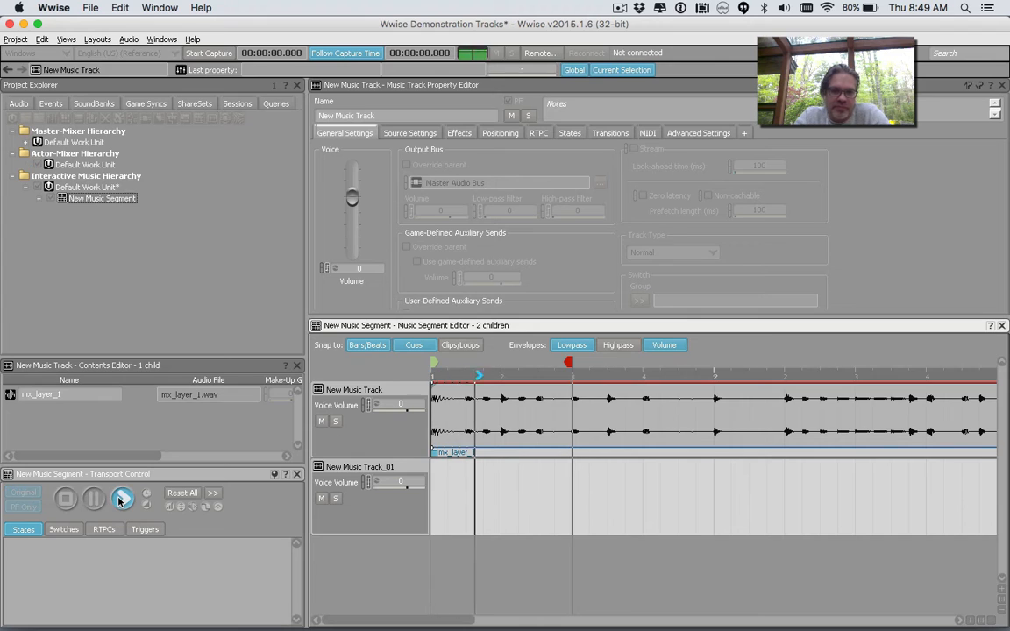
left_click(64, 501)
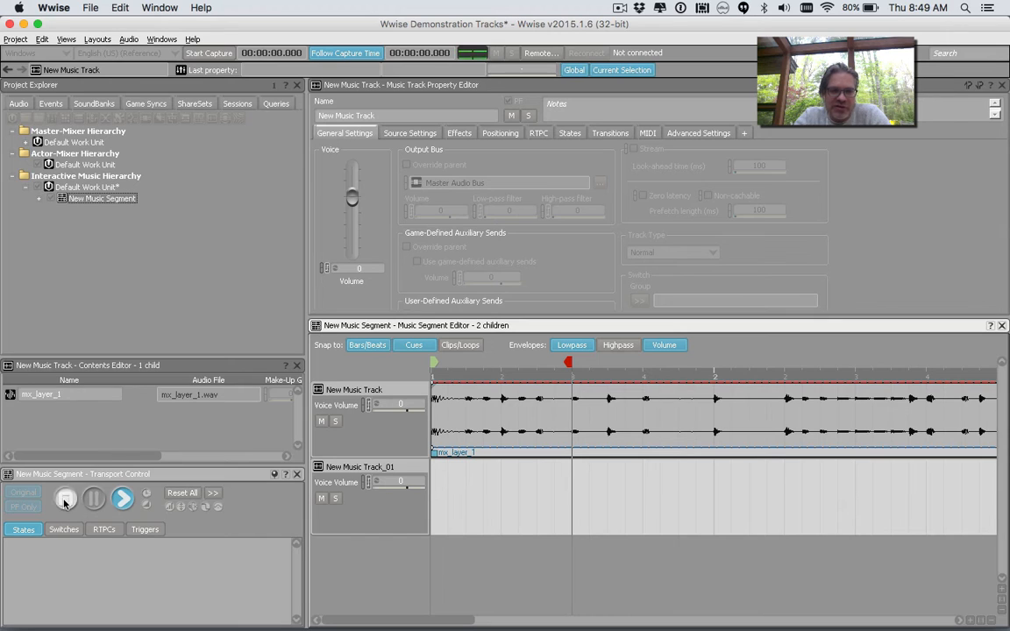
Move the segment's exit cue to the end of the mx_layer_1 clip at bar 9
left_click(992, 621)
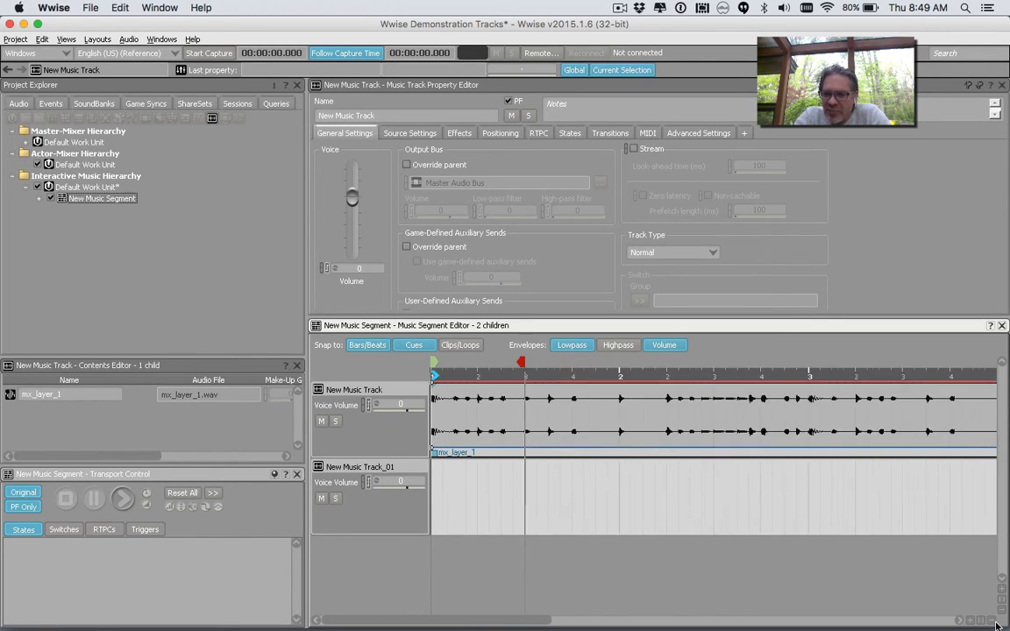
left_click(995, 623)
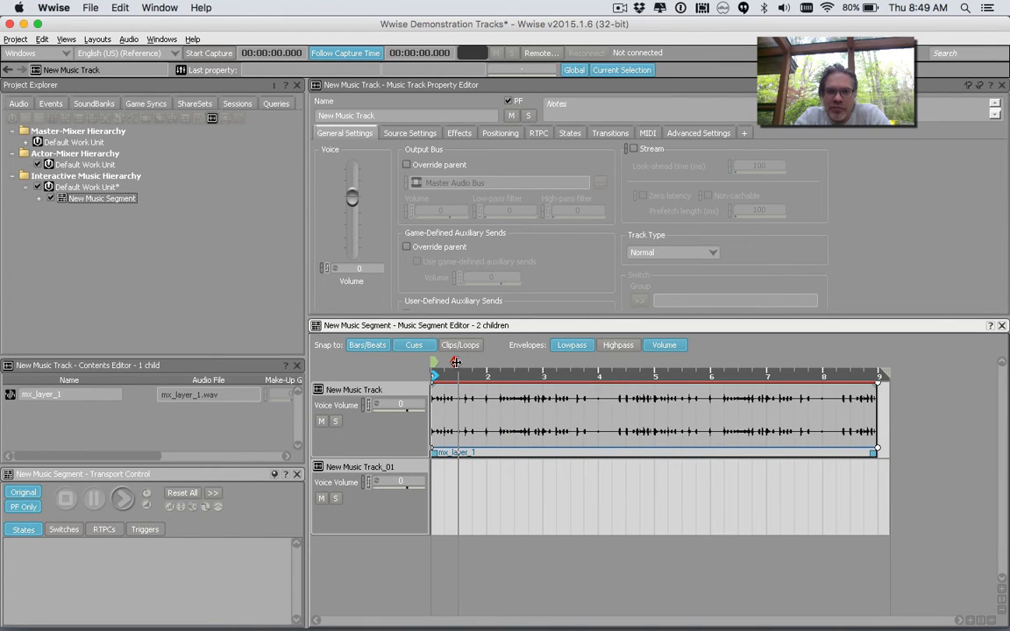
mouse_move(455, 362)
left_mouse_down()
mouse_move(875, 362)
mouse_move(878, 372)
left_mouse_up()
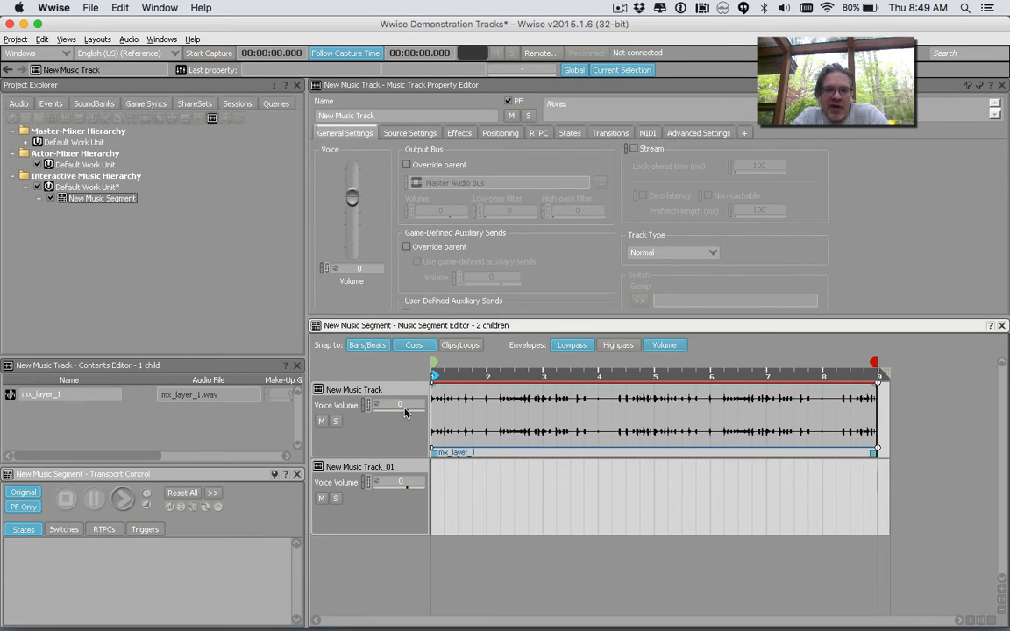
mouse_move(405, 412)
left_mouse_down()
mouse_move(399, 419)
mouse_move(413, 420)
left_mouse_up()
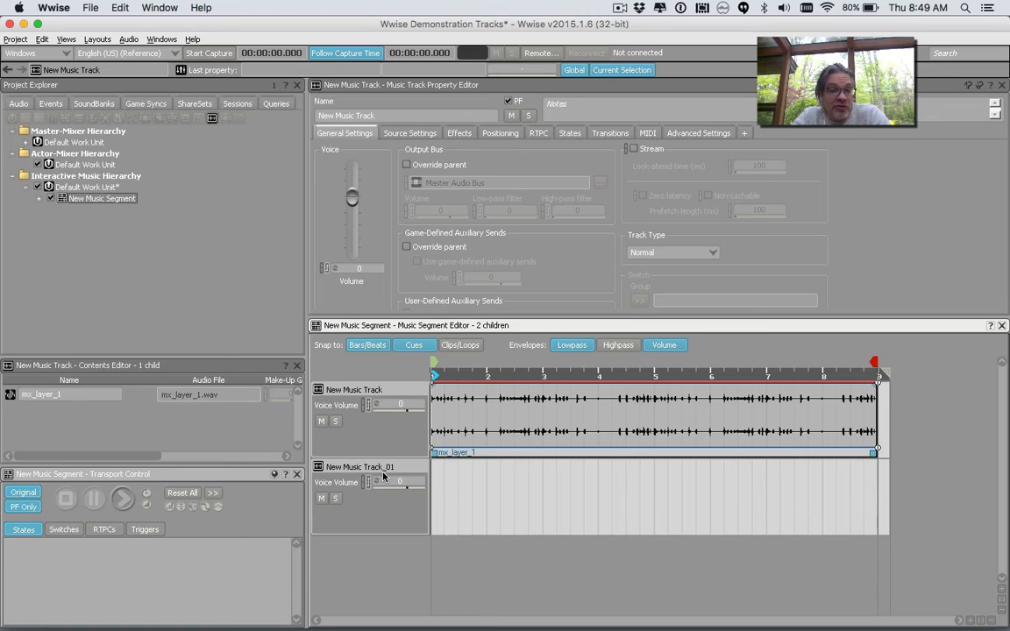
Switch to Finder, bring mx_layer_2.wav from the Desktop folder onto the second music track, and audition both layers briefly
key("super+Tab")
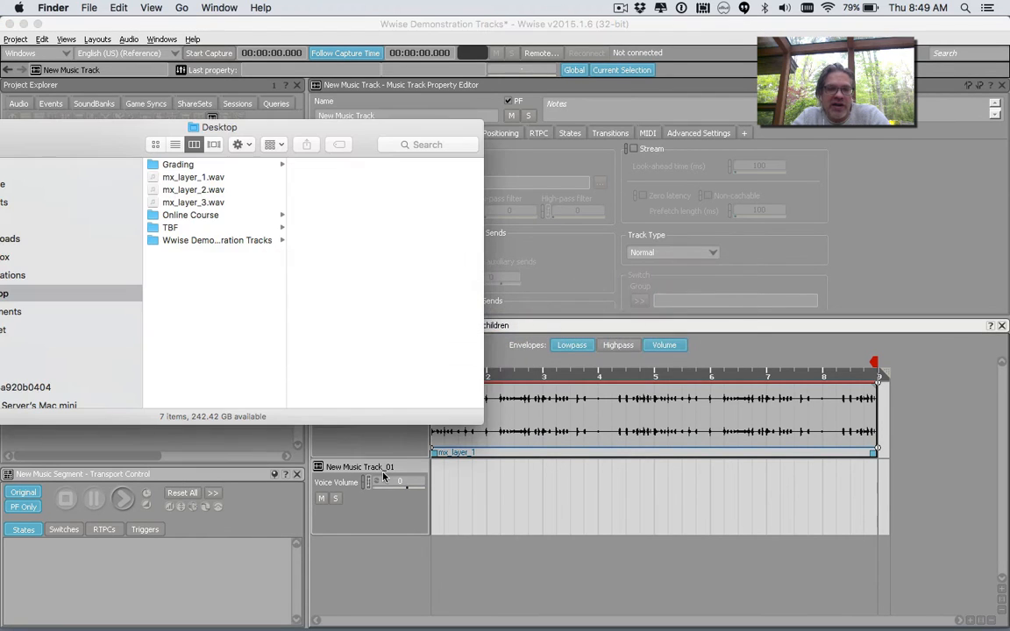
left_click(176, 189)
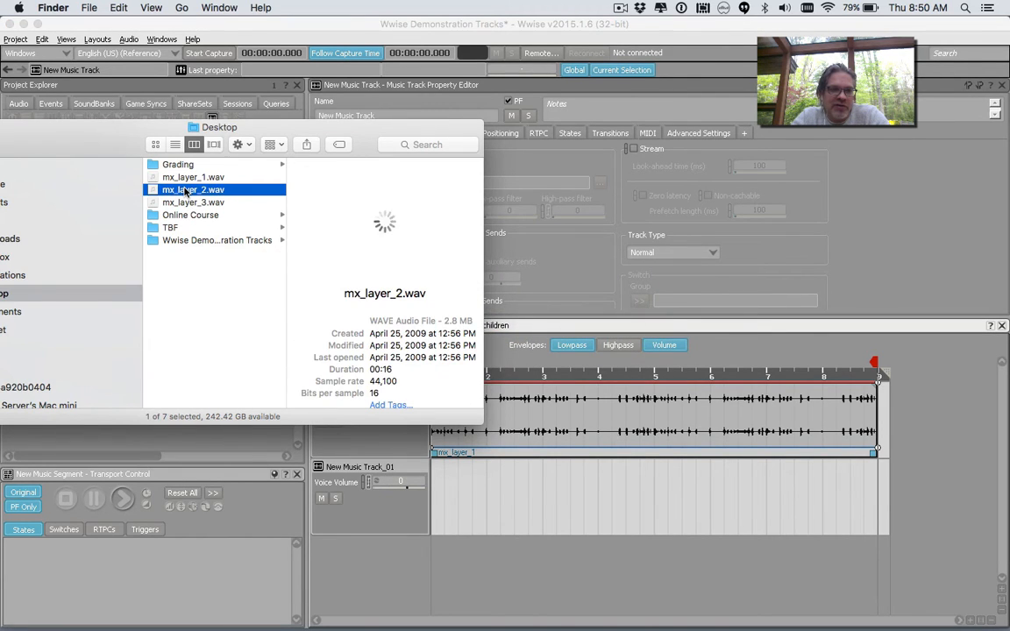
left_click_drag(175, 189, 429, 487)
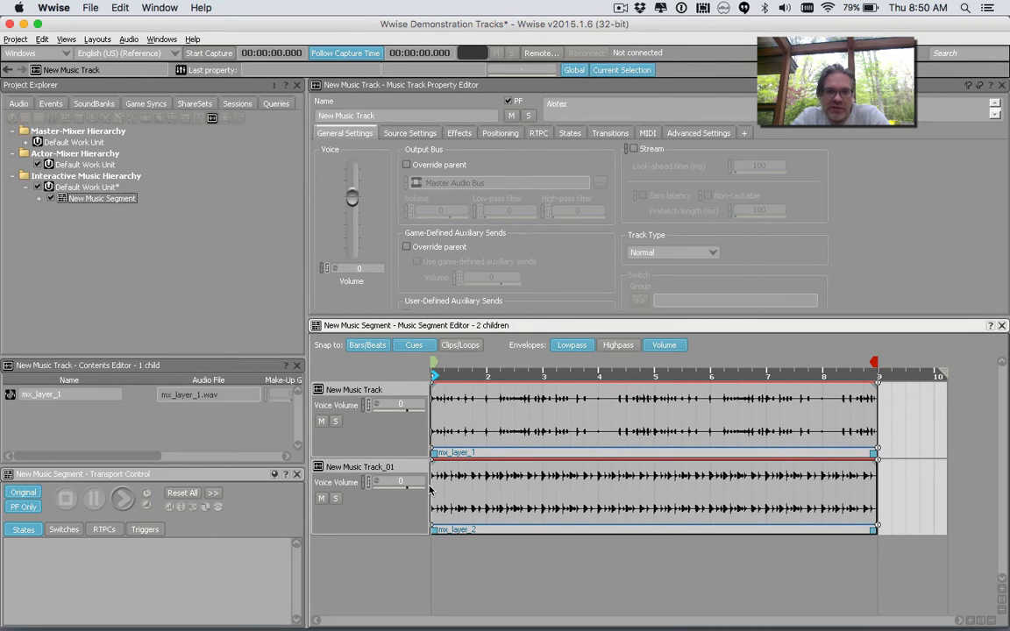
left_click(122, 500)
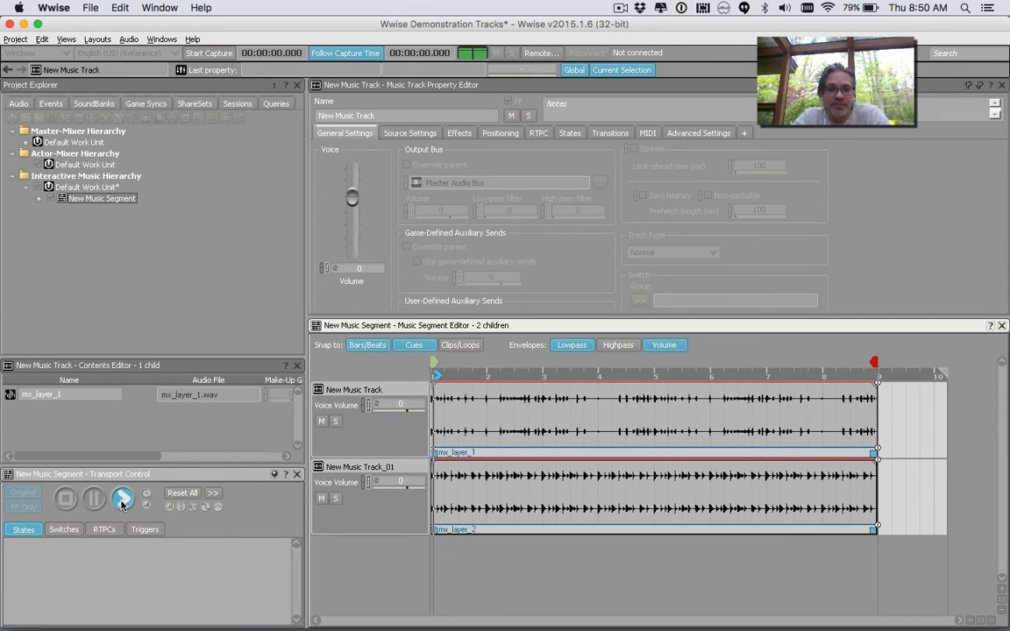
left_click(66, 500)
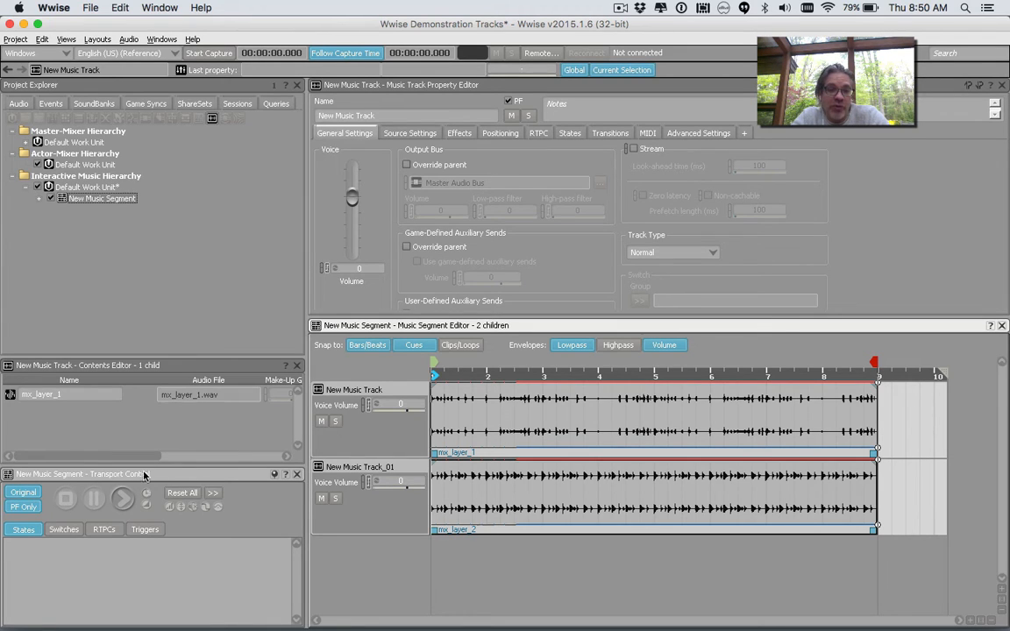
Delete the second music track, the one holding the mx_layer_2 clip, from the music segment
left_click(355, 470)
right_click(355, 471)
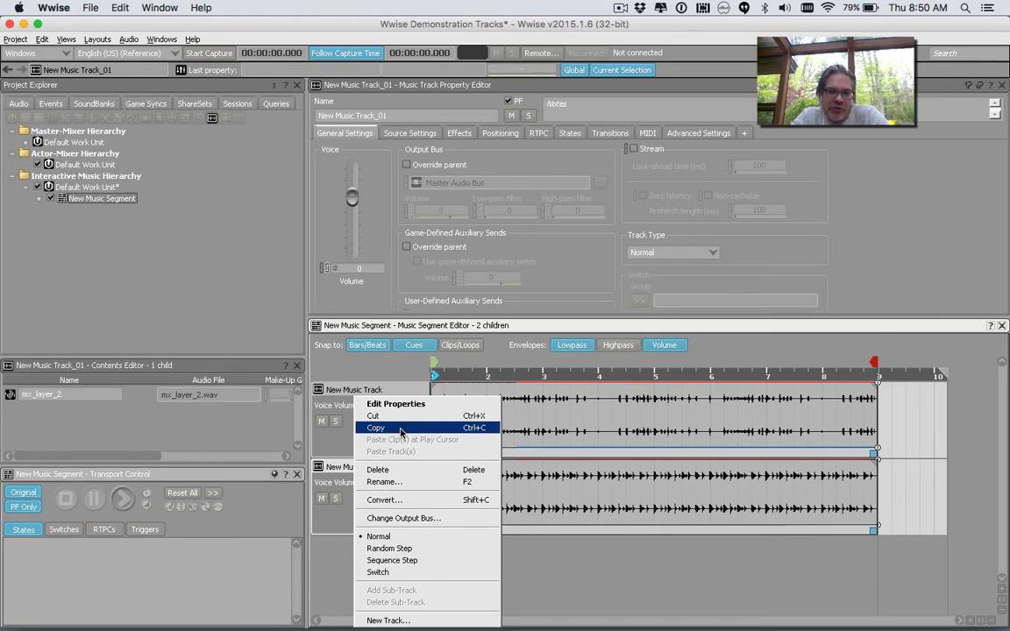
left_click(339, 546)
left_click(379, 468)
right_click(379, 470)
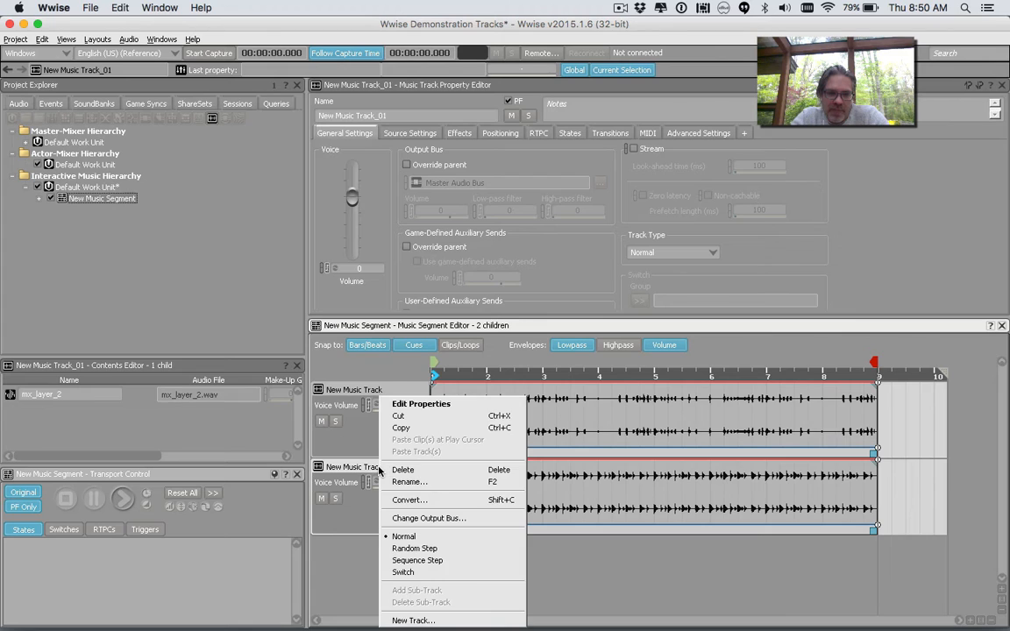
left_click(377, 469)
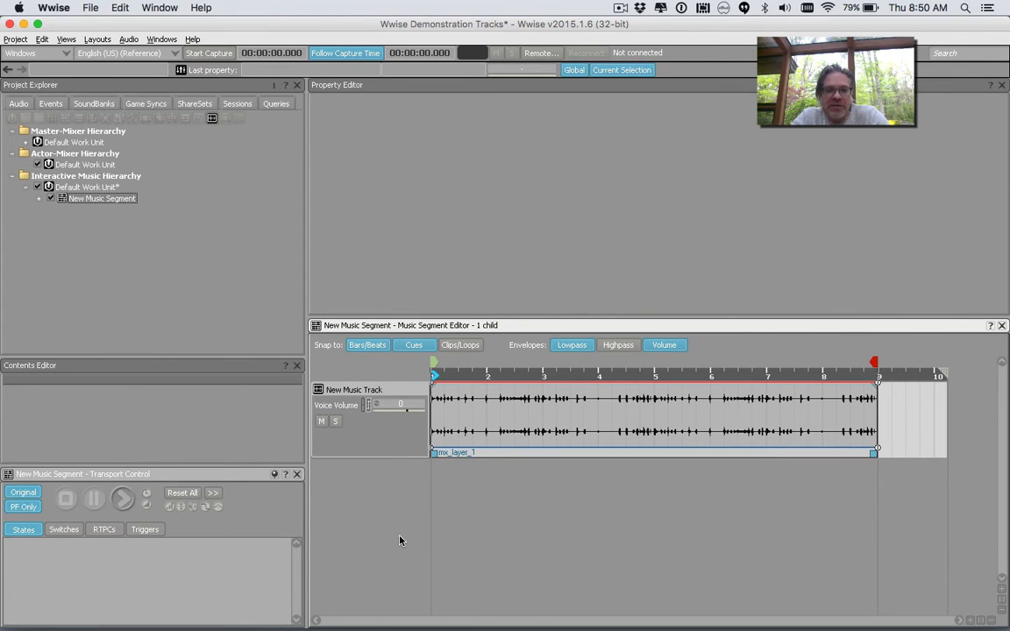
Change the remaining music track's type from Normal to Sequence Step
left_click(368, 392)
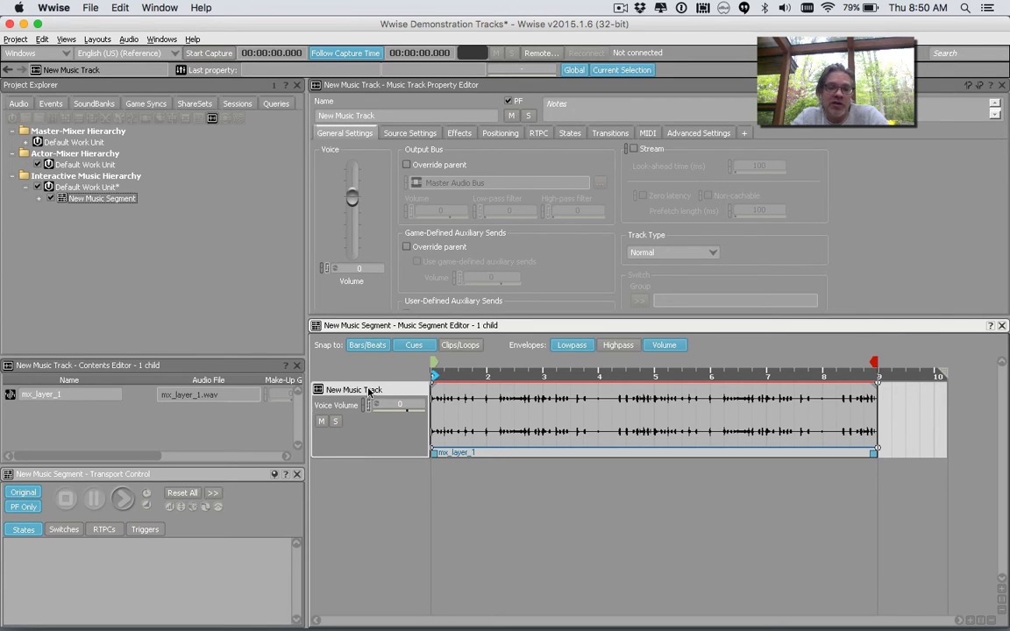
right_click(369, 392)
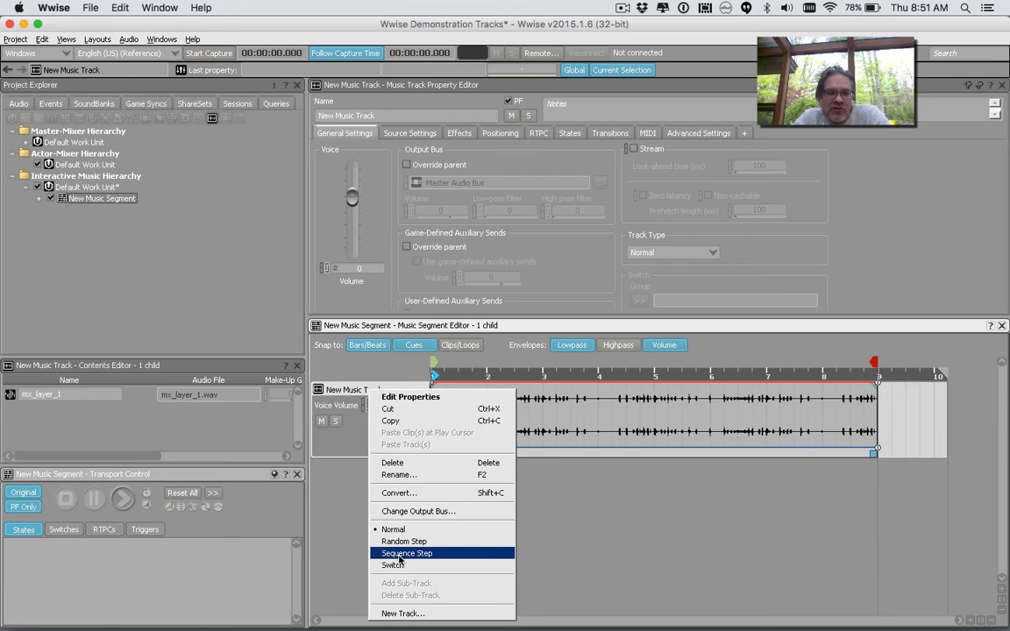
left_click(397, 554)
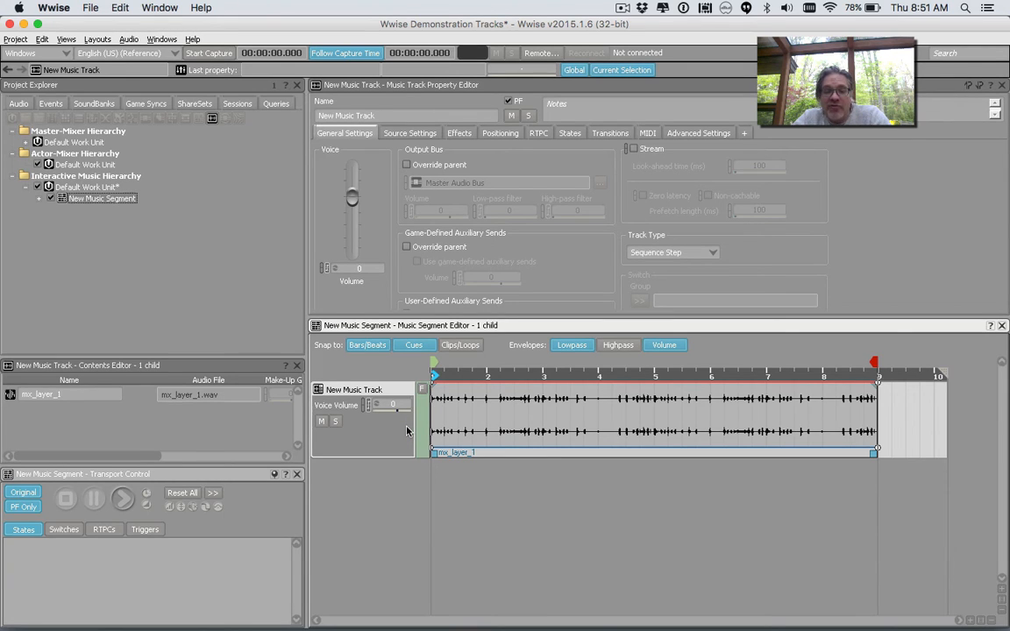
Add two sub-tracks to the Sequence Step music track
right_click(408, 397)
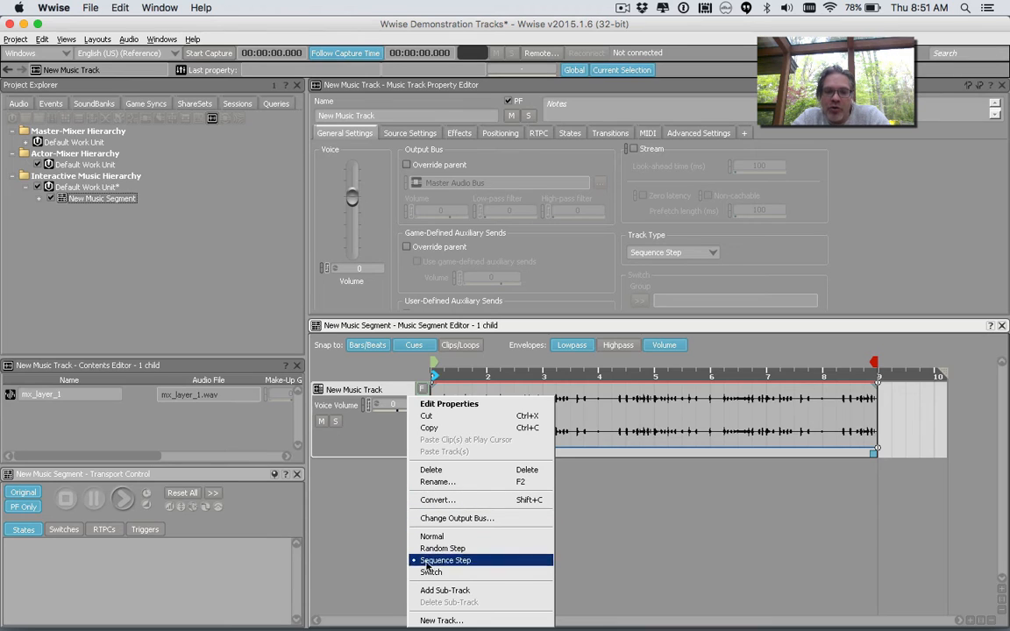
left_click(427, 590)
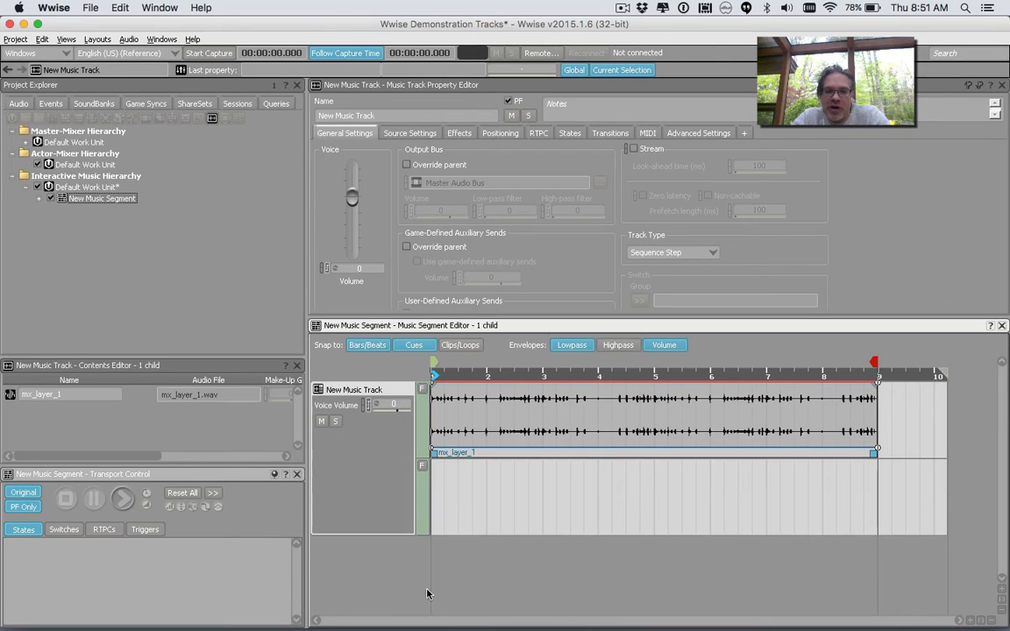
right_click(383, 439)
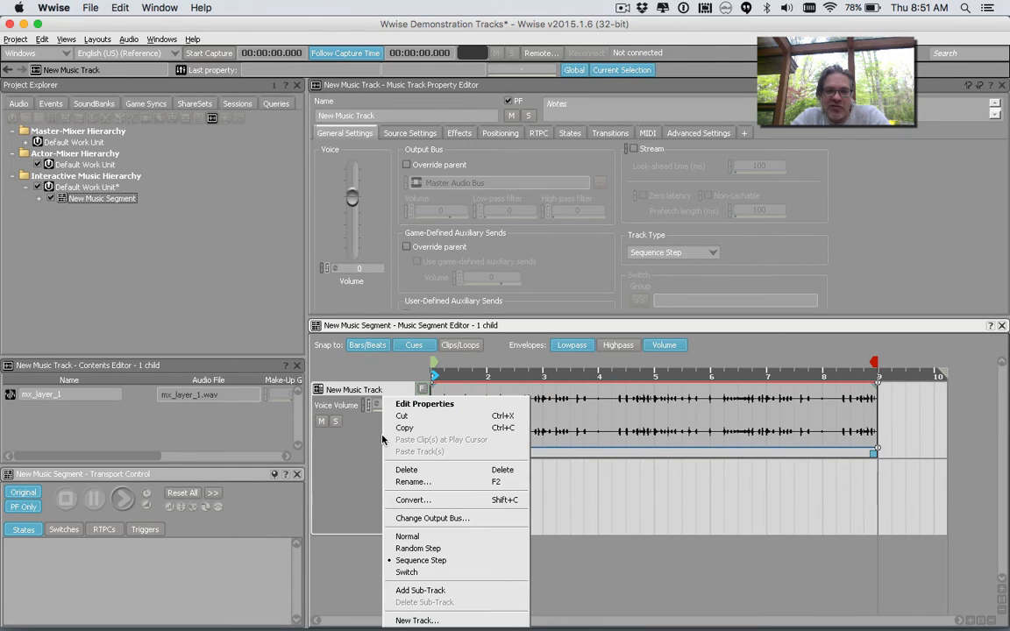
left_click(419, 591)
Import mx_layer_2.wav from Finder onto the second sub-track with Use Existing for the file conflict, and align the clip to bar 1
key("super+Tab")
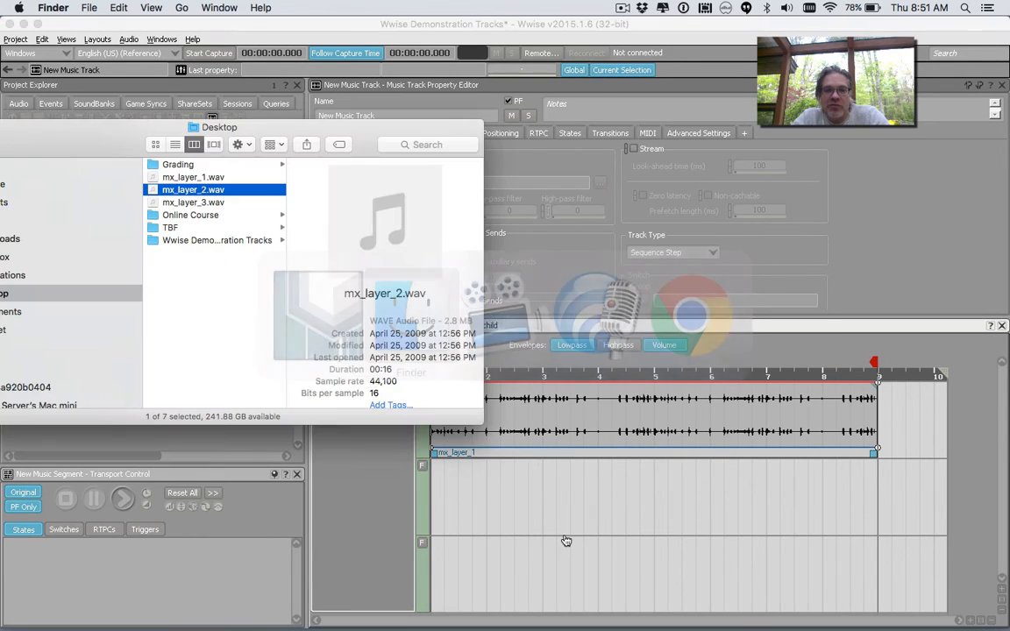
left_click_drag(203, 188, 490, 495)
left_click(548, 360)
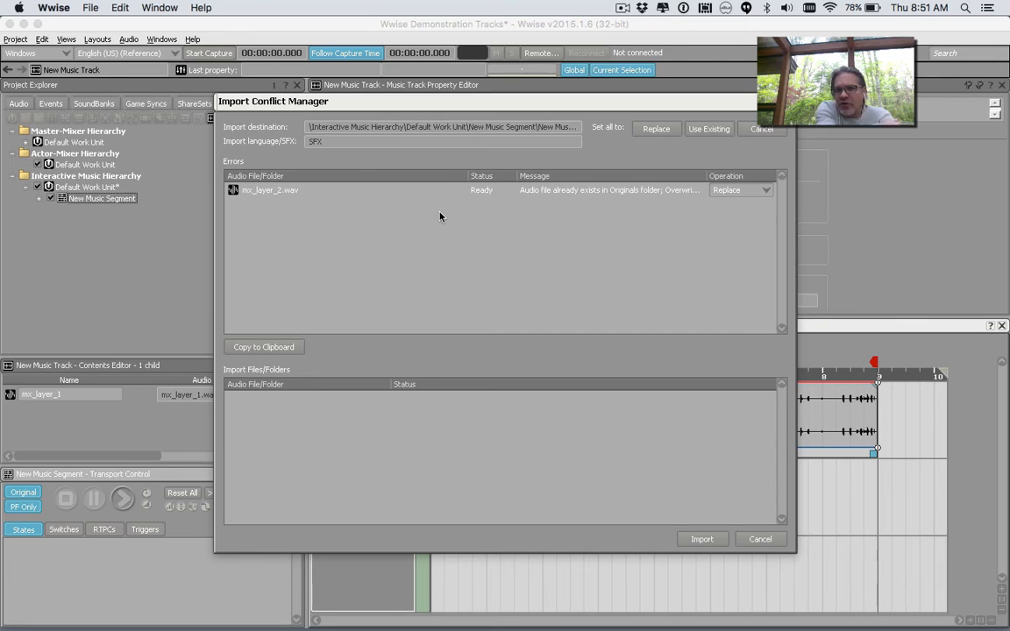
left_click(708, 129)
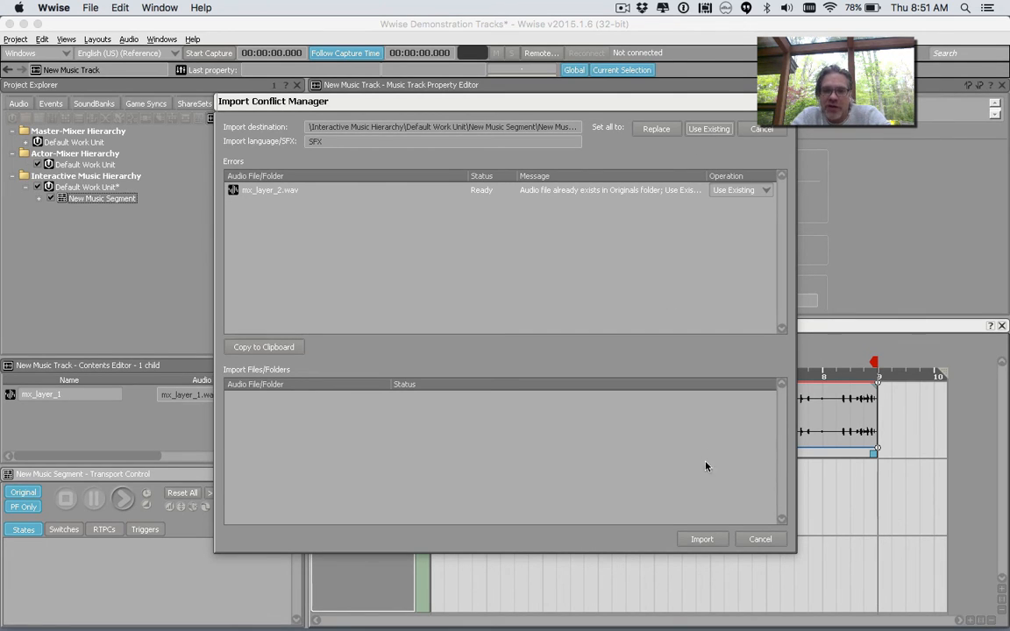
left_click(701, 538)
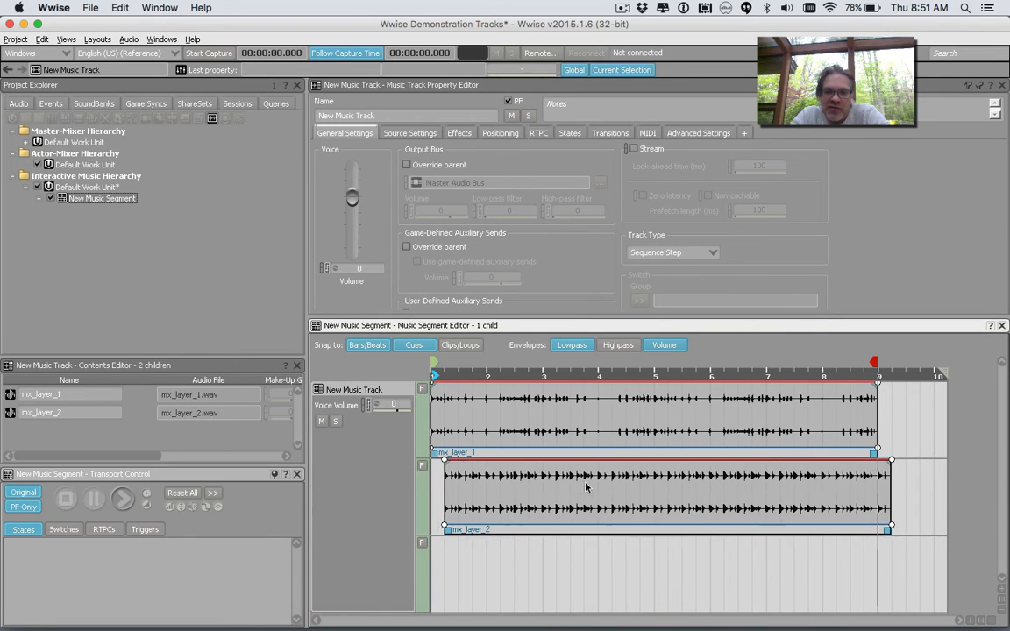
left_click_drag(585, 487, 555, 486)
Switch to Finder and bring mx_layer_3.wav onto the third sub-track, with the clip starting at bar 1
key("super+Tab")
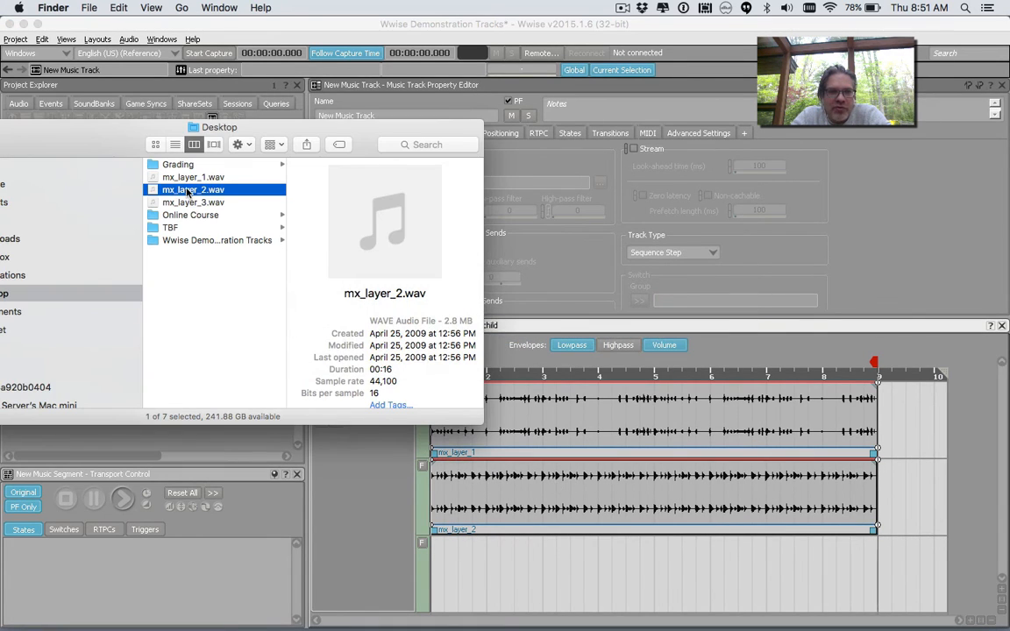
left_click(189, 203)
left_click_drag(189, 202, 485, 565)
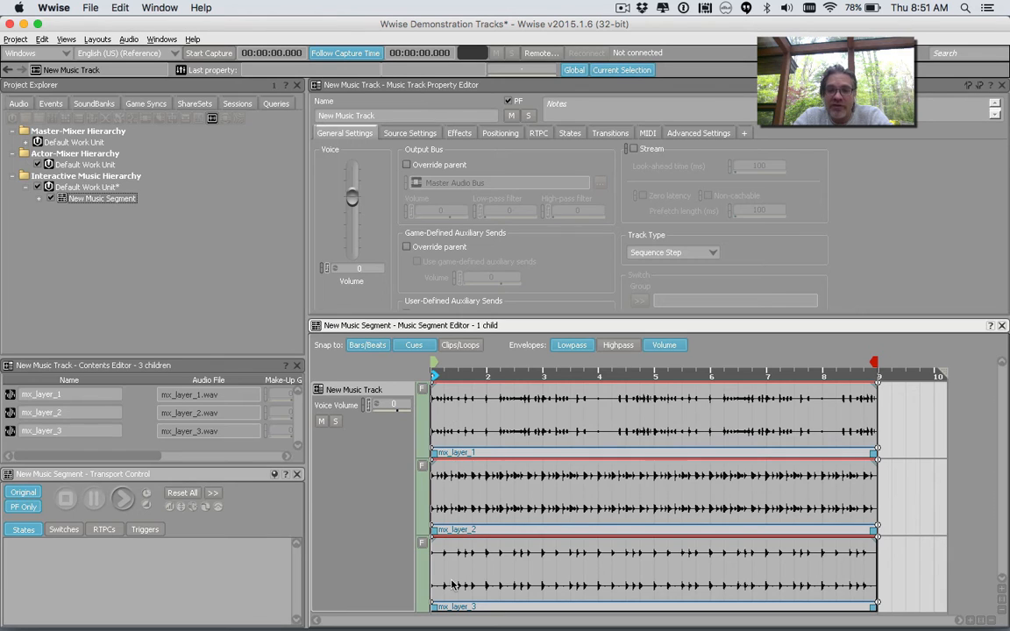
Check the music track's type options and play the segment several times, stopping after each pass, to audition the sequence-step playback
right_click(362, 393)
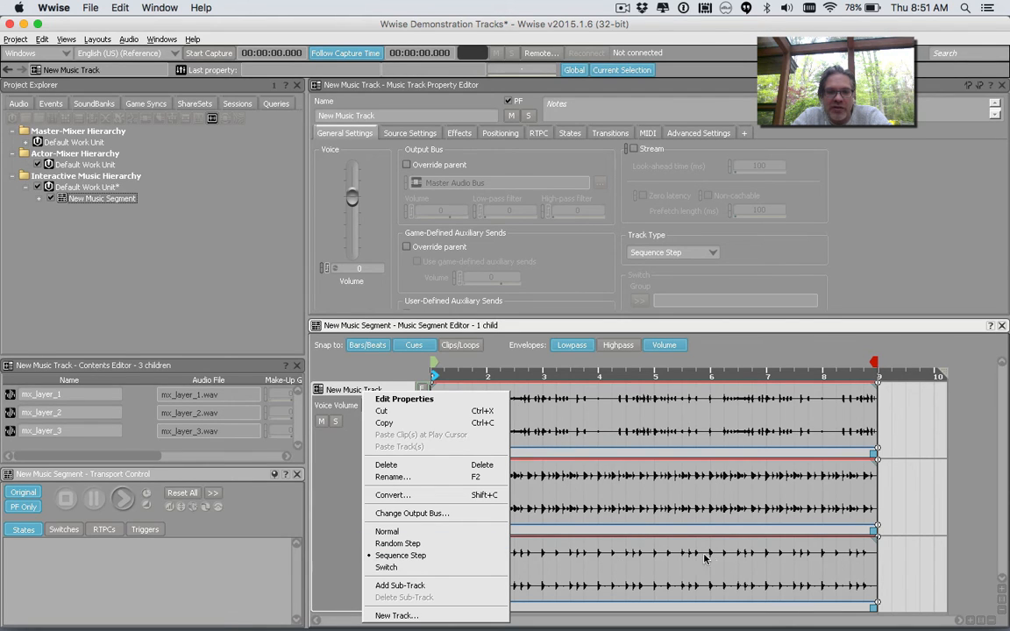
left_click(332, 475)
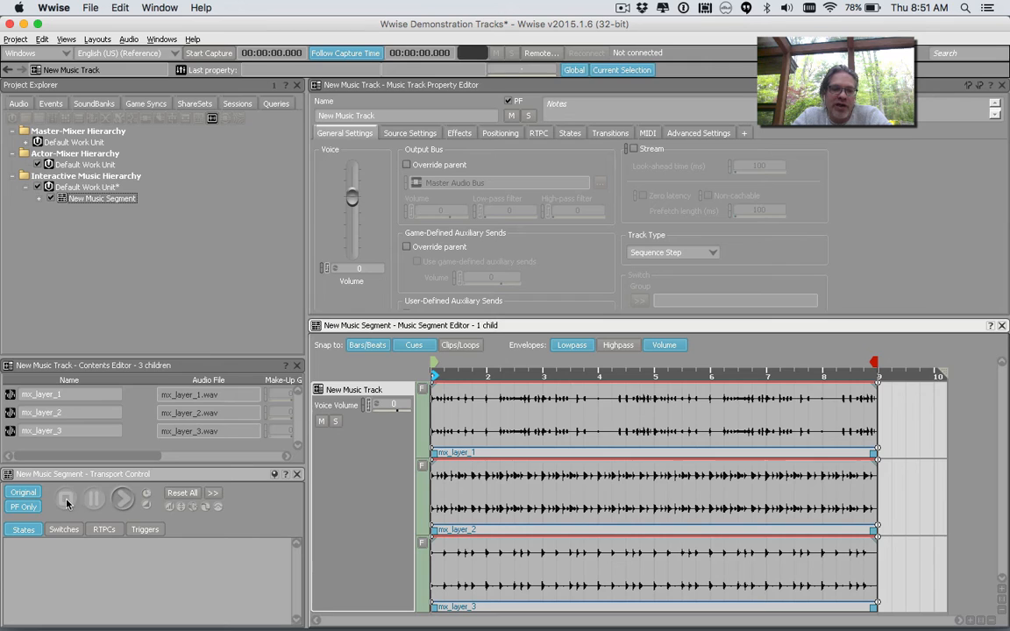
left_click(122, 498)
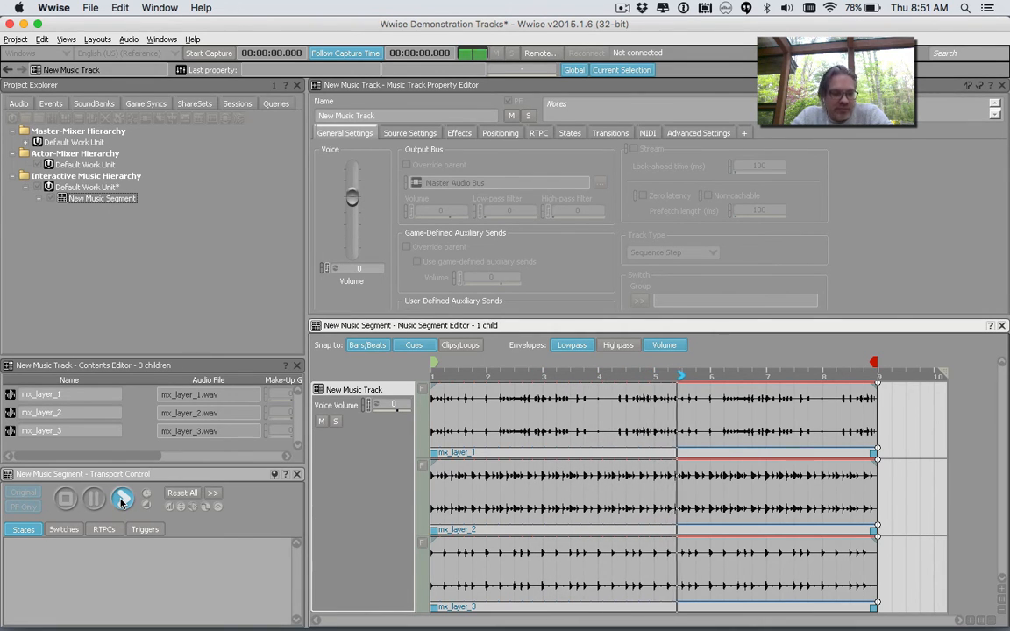
left_click(66, 499)
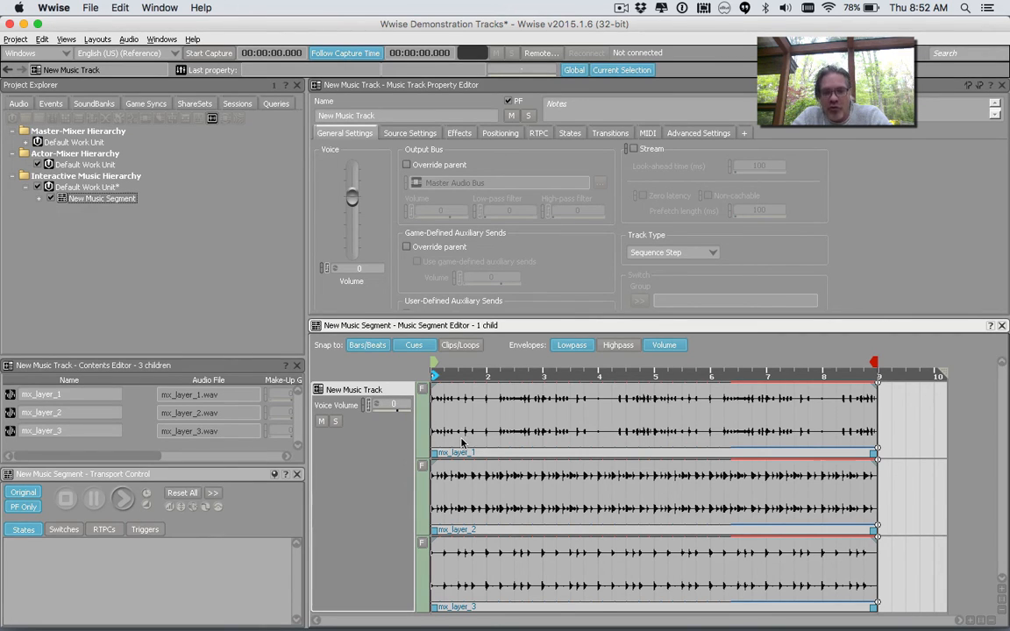
key("space")
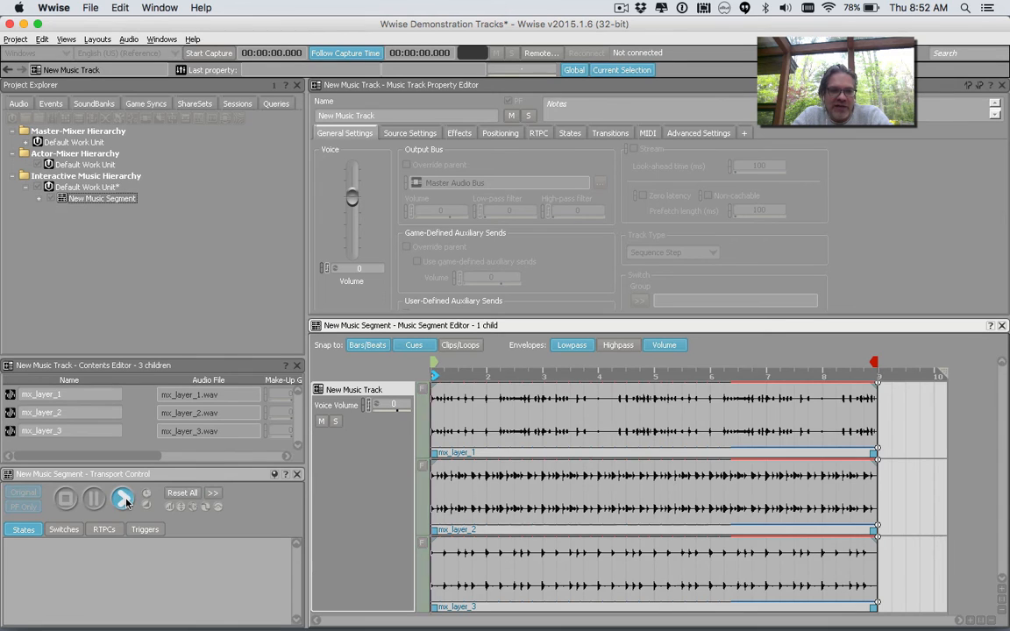
left_click(65, 499)
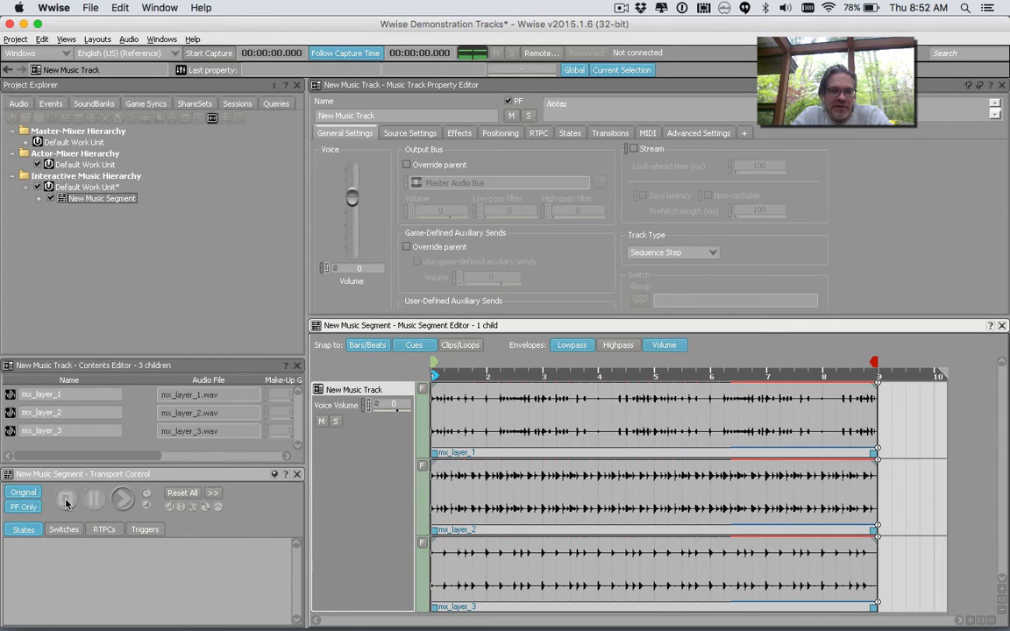
left_click(121, 499)
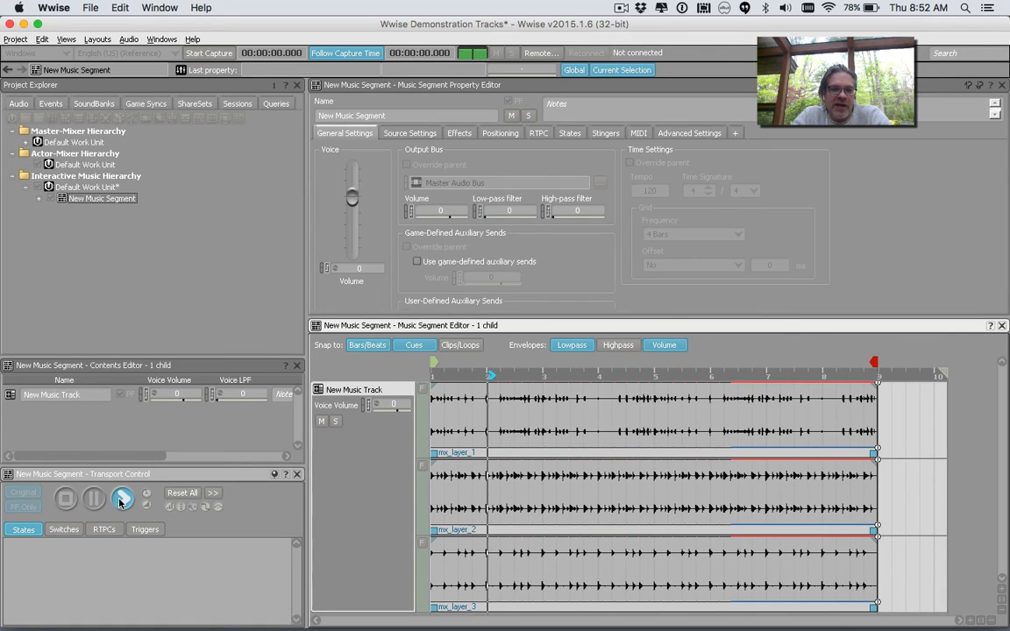
left_click(68, 498)
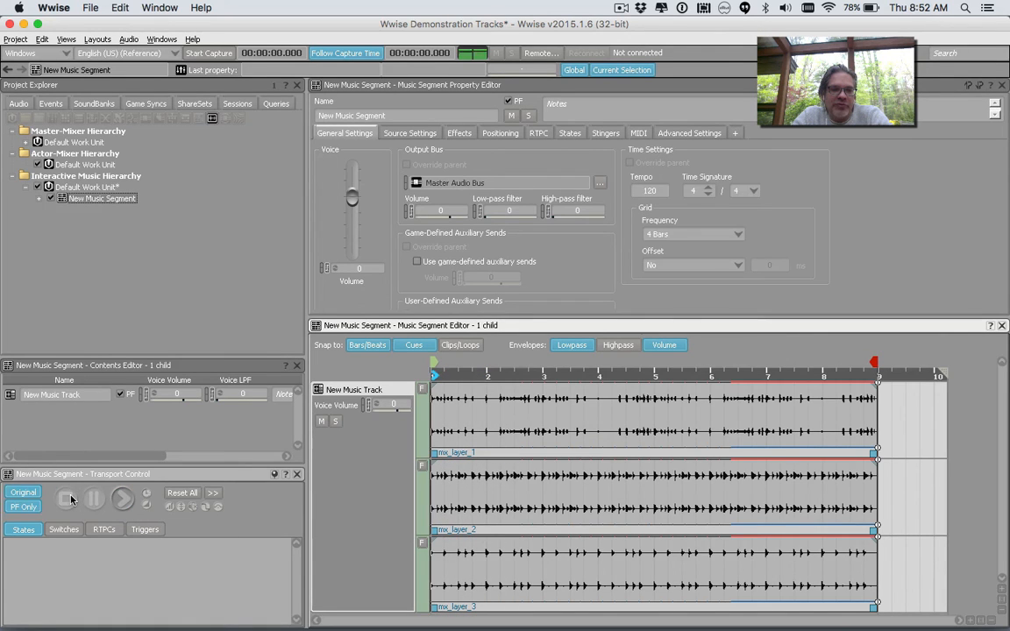
left_click(124, 499)
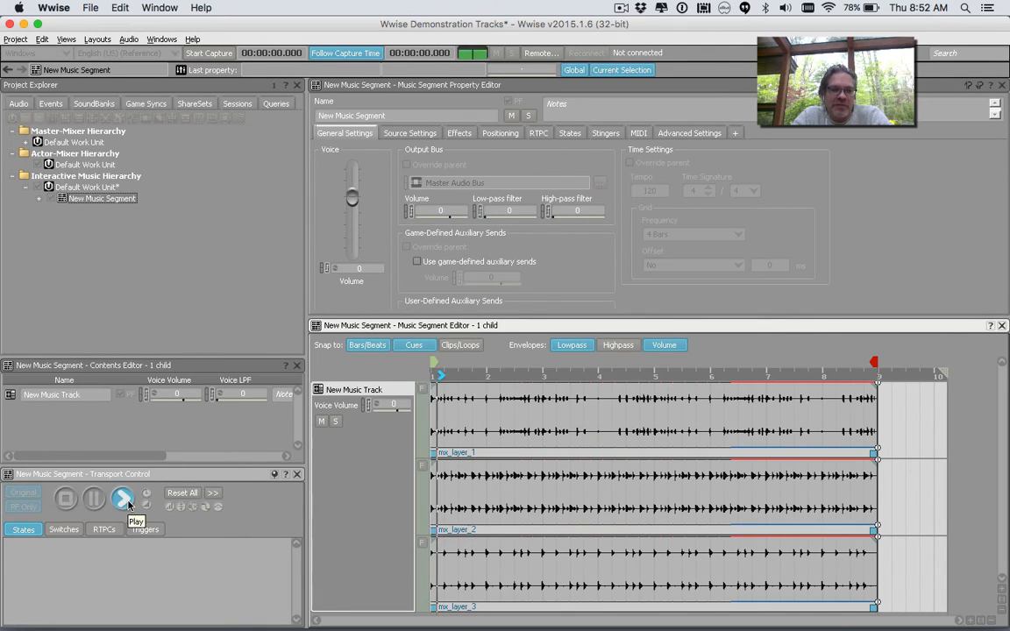
left_click(66, 498)
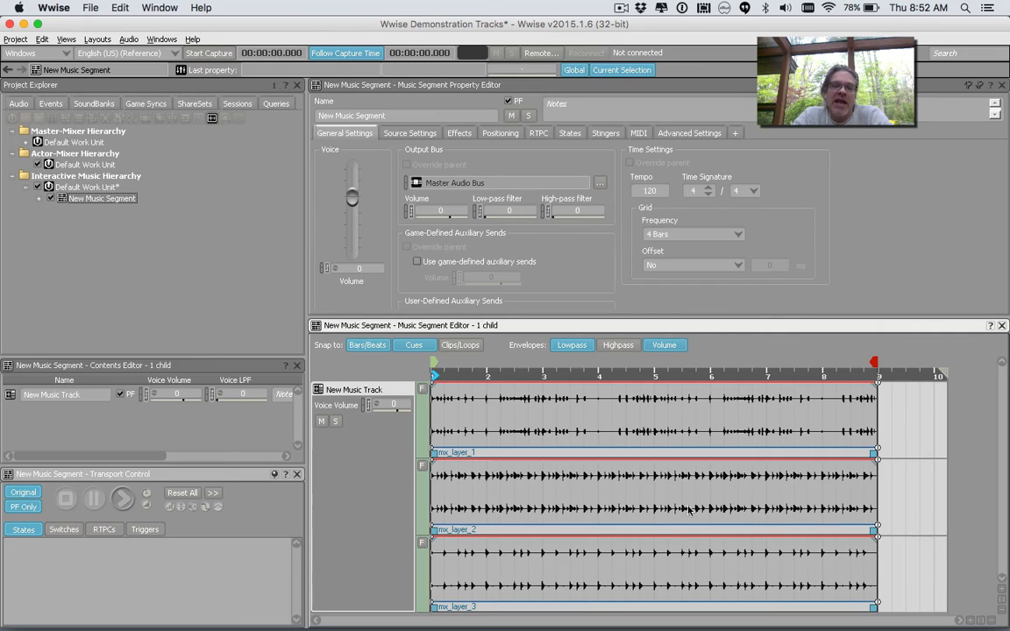
Change the music track's type to Random Step
right_click(379, 390)
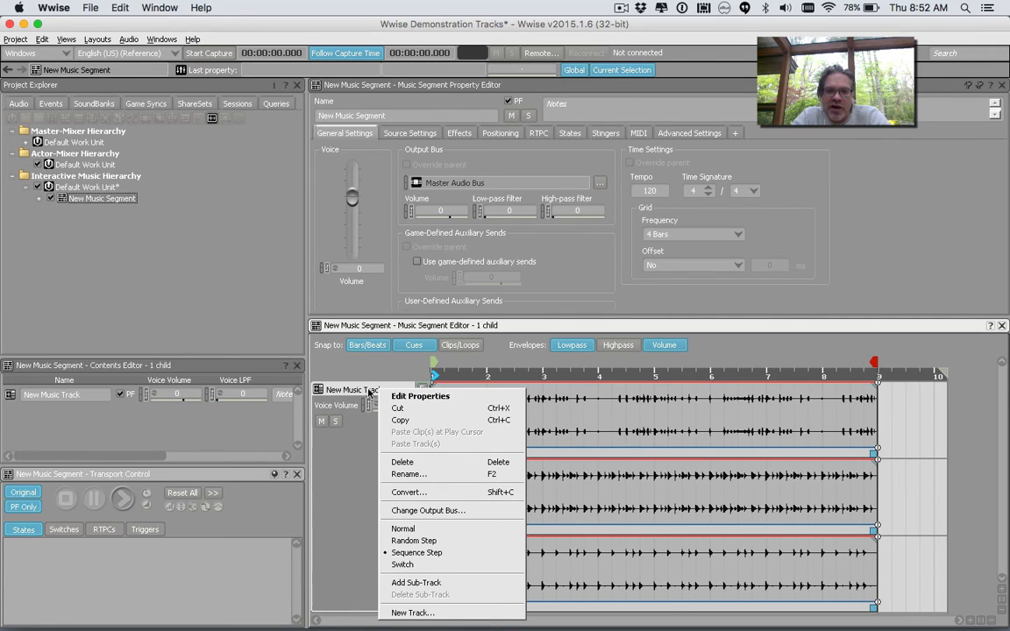
left_click(411, 541)
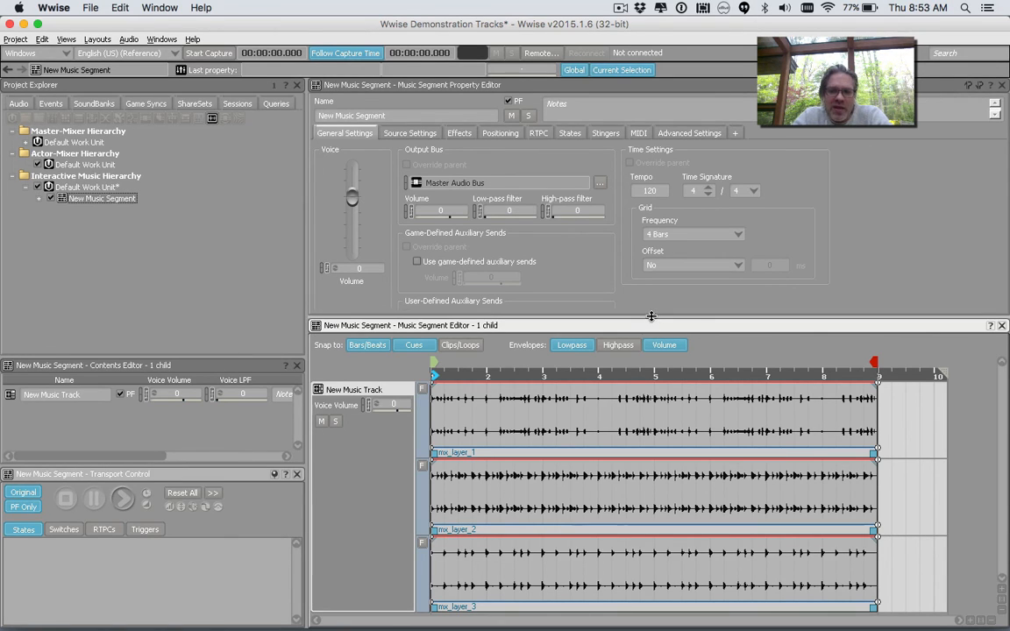
Enlarge the Music Segment Editor area and add a second music track to the segment, keeping the default name
left_click_drag(650, 317, 650, 238)
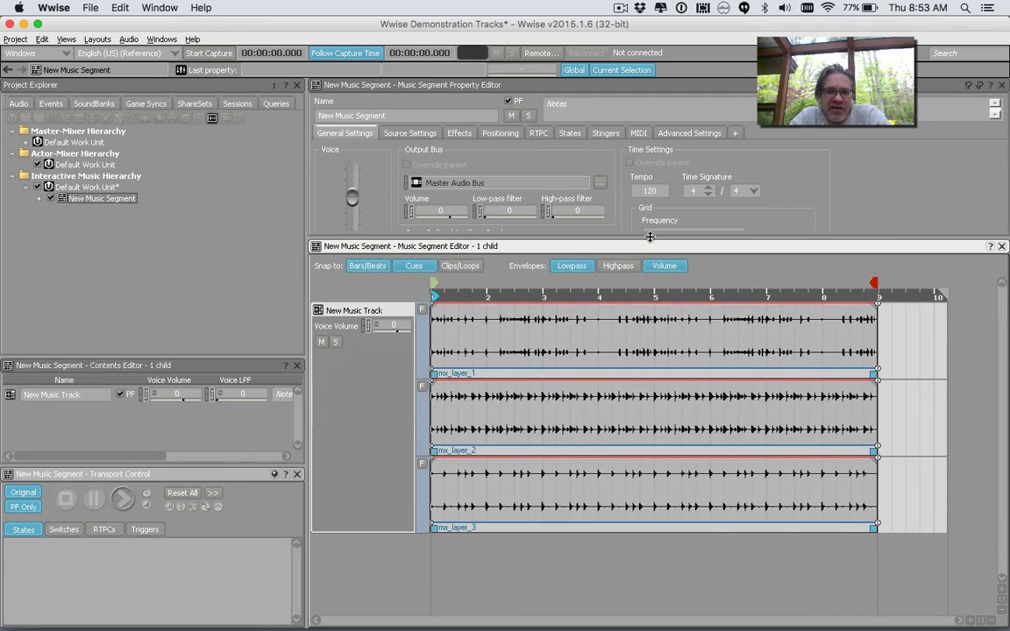
right_click(384, 430)
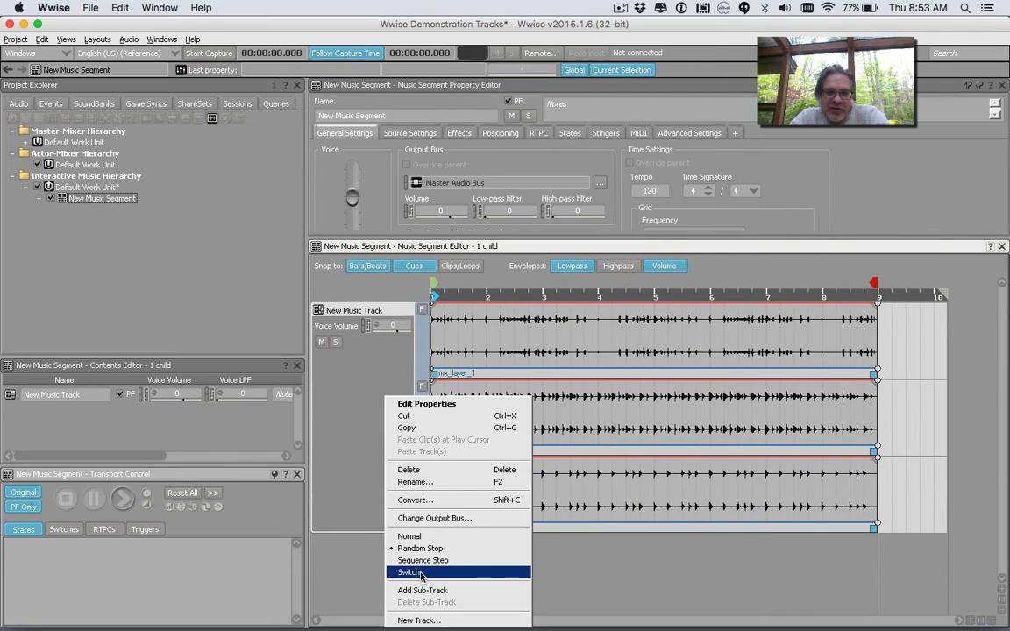
left_click(420, 619)
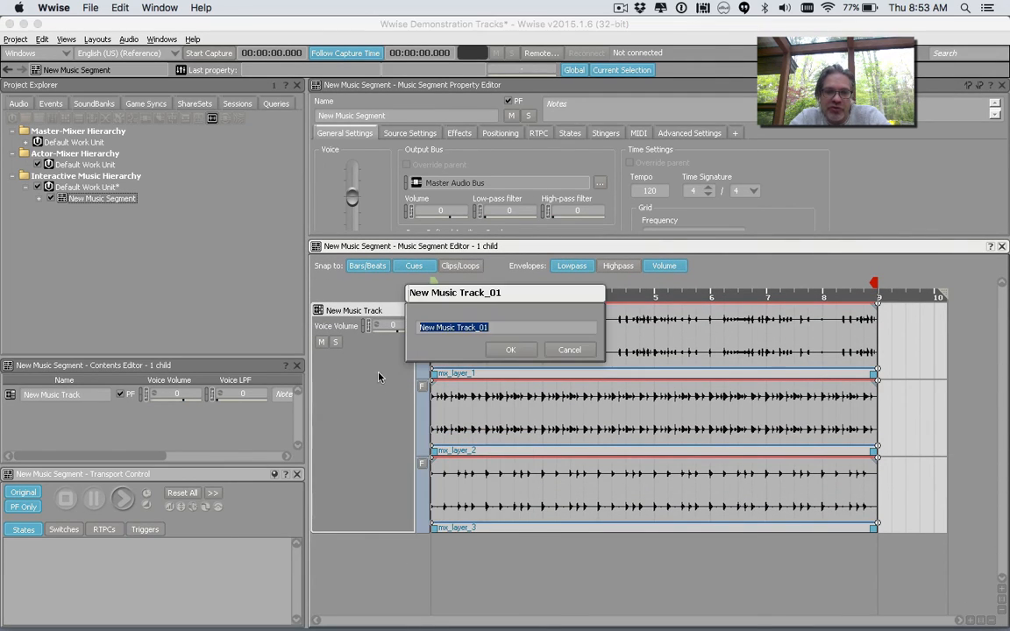
left_click(510, 350)
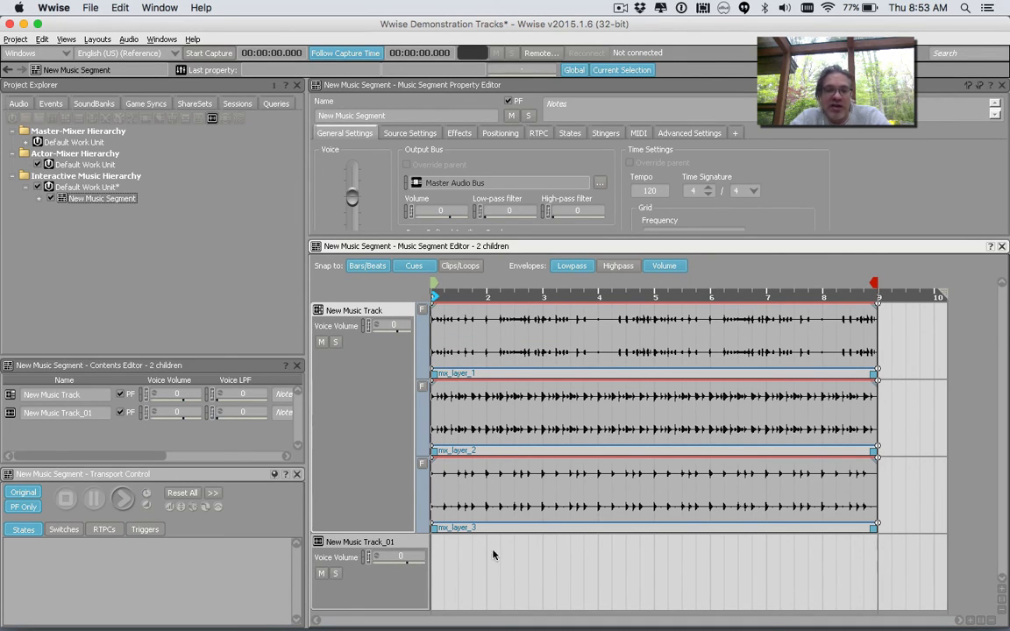
Set the new, empty music track's type to Random Step and add a sub-track to it
right_click(379, 542)
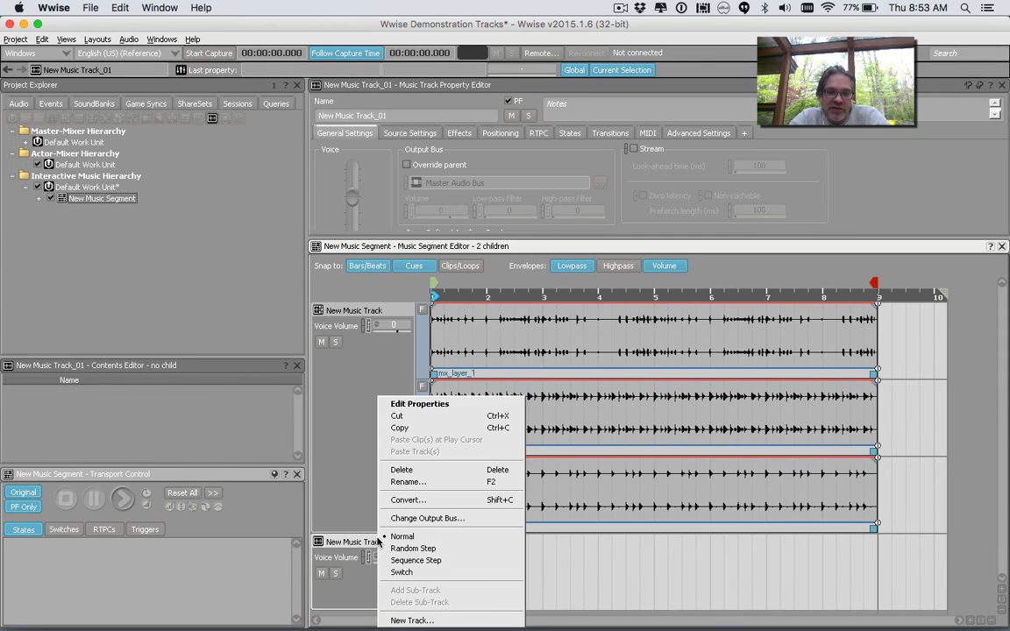
left_click(405, 560)
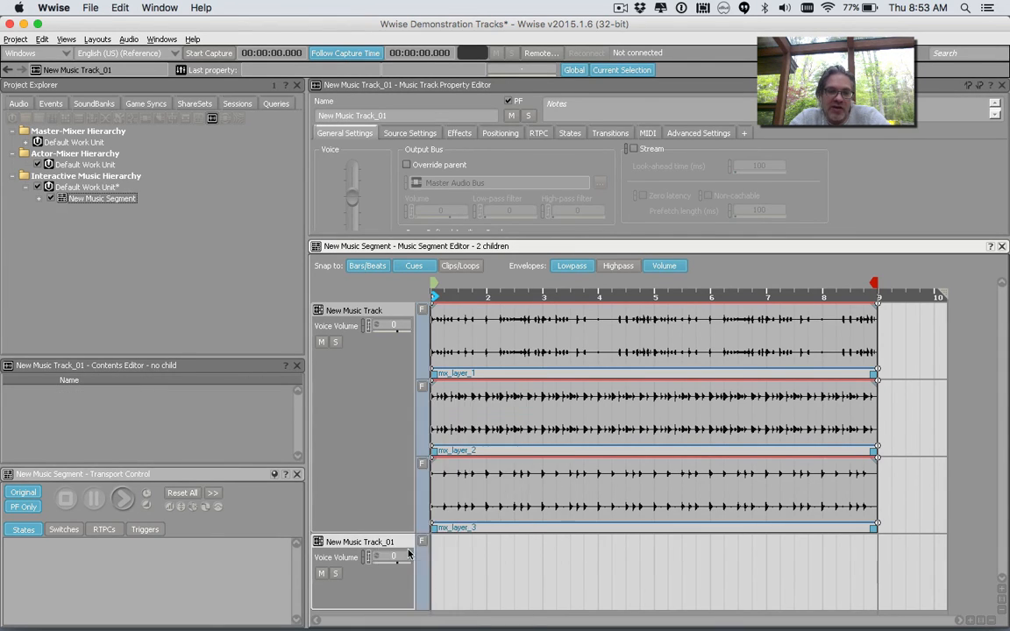
right_click(382, 544)
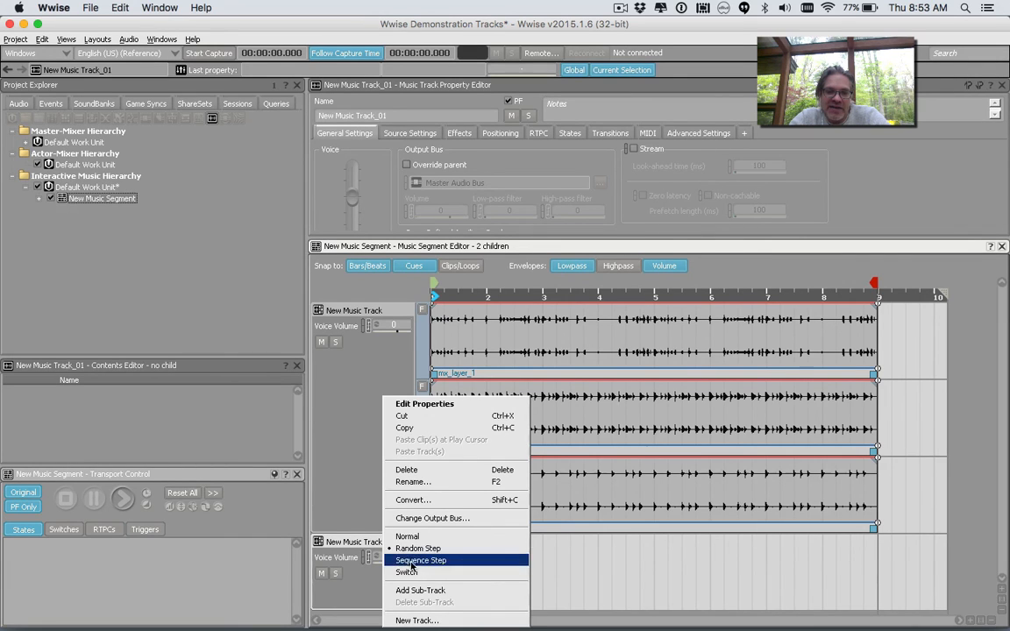
left_click(417, 594)
scroll(547, 523, "down", 2)
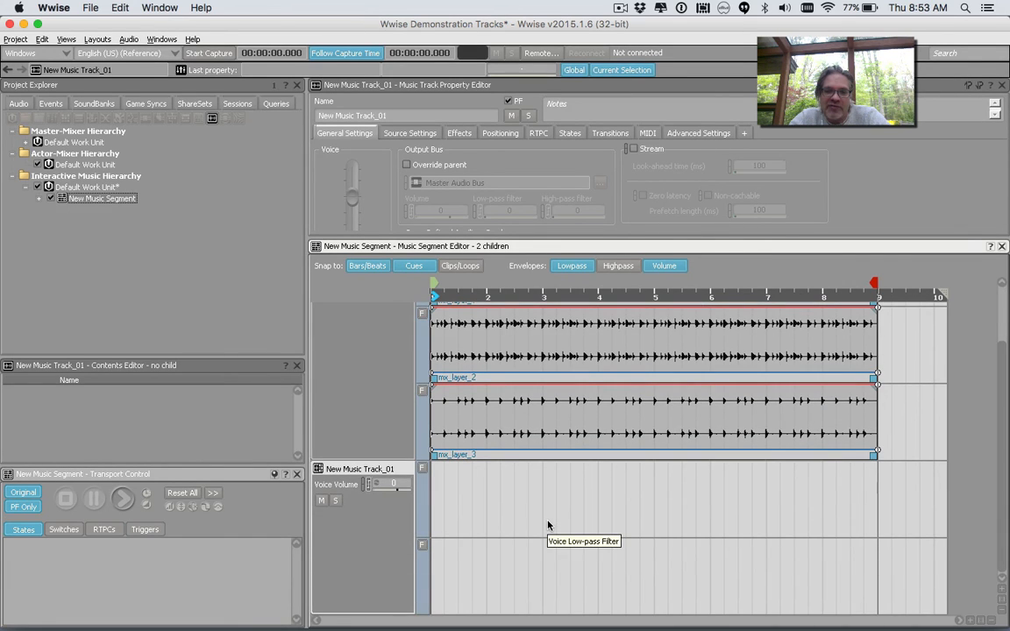
scroll(561, 354, "up", 2)
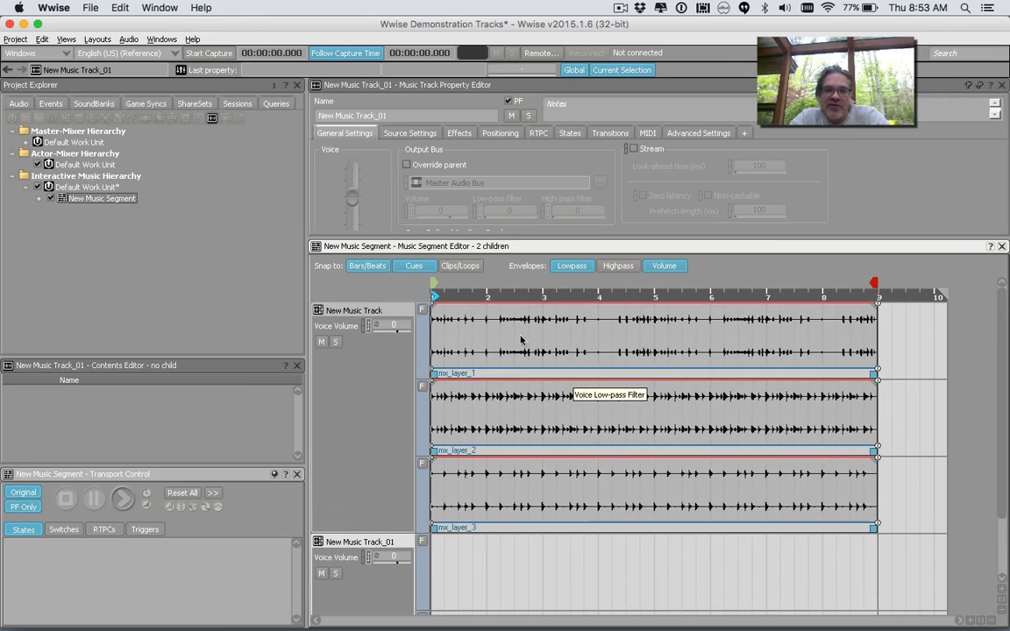
Rename the music track holding the three mx_layer clips to "Drum Tracks"
left_click(358, 312)
double_click(351, 115)
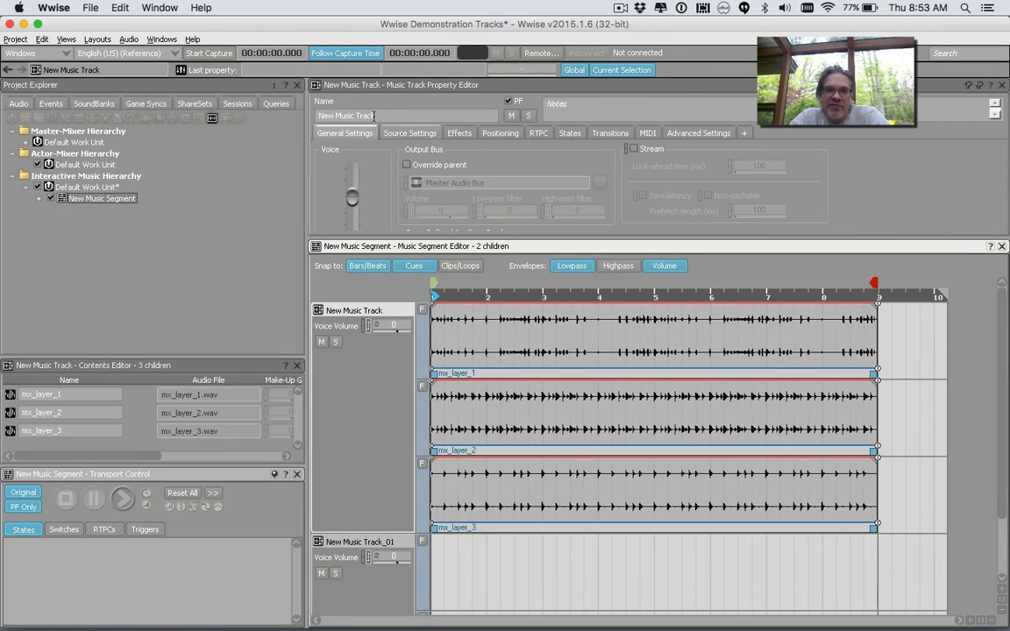
type("Dru")
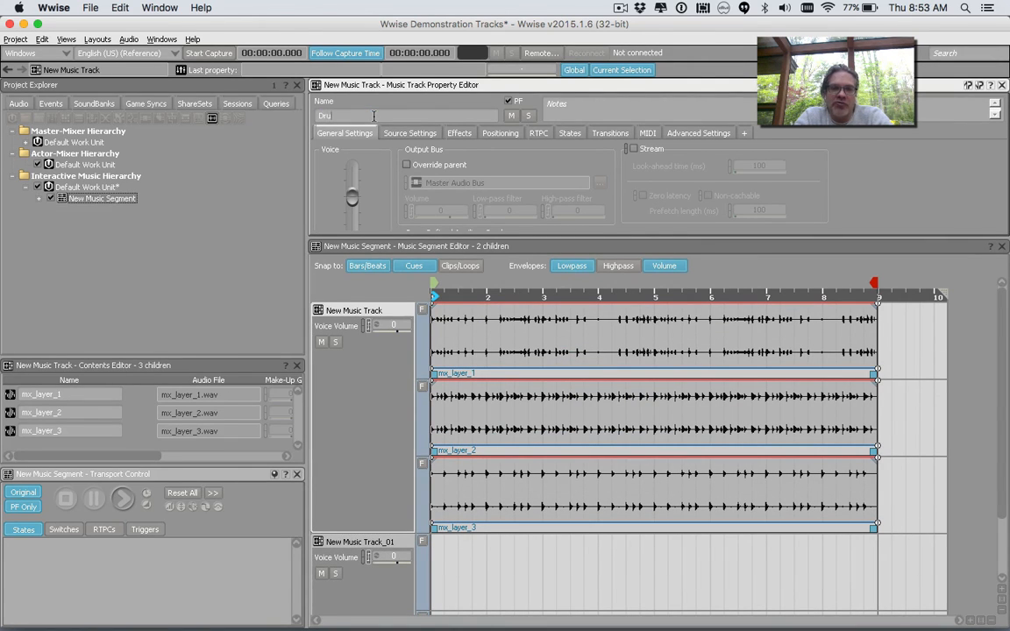
type("m Tracks")
key("Return")
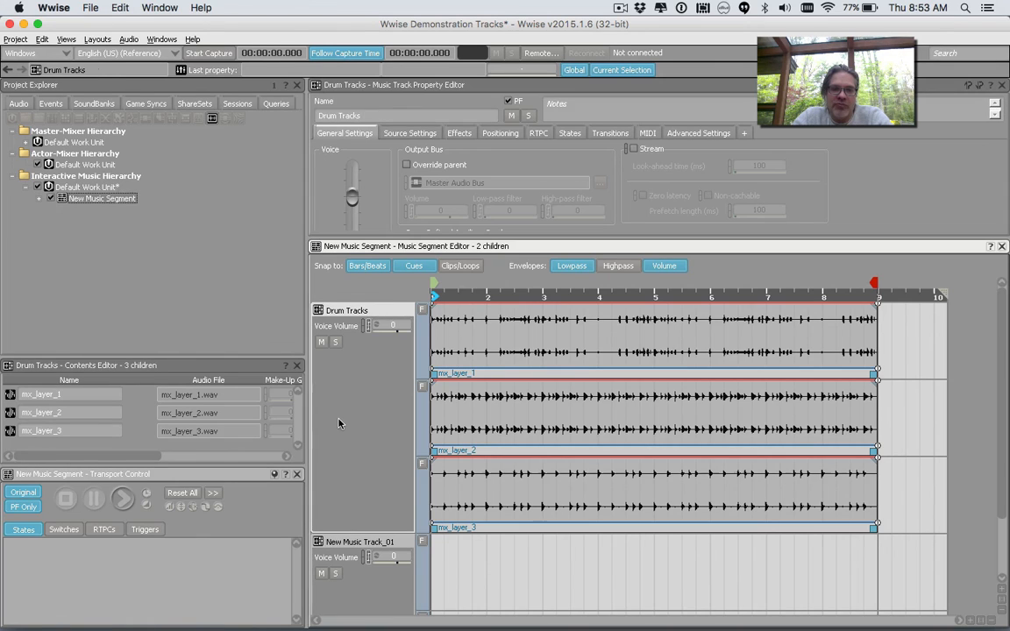
Rename the empty second music track to "Bass Tracks"
left_click(348, 543)
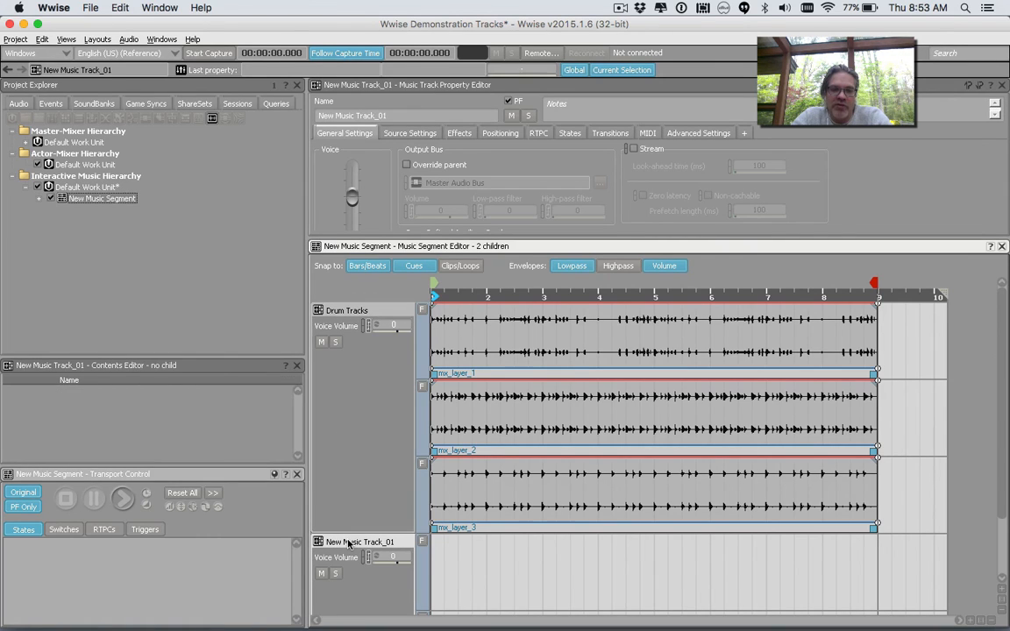
double_click(404, 115)
type("B")
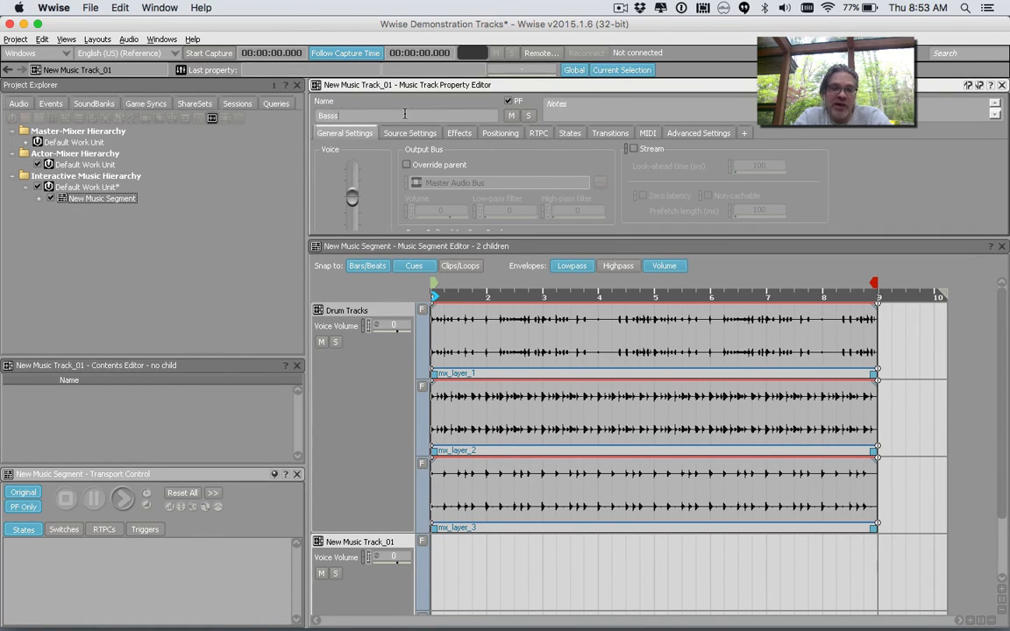
type("ass Tracks")
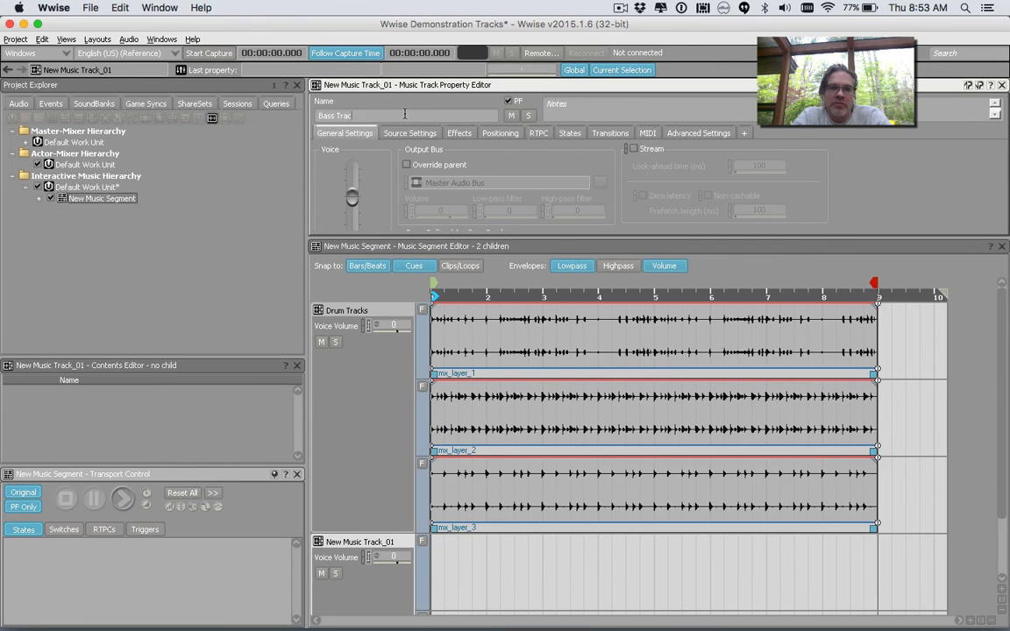
key("Return")
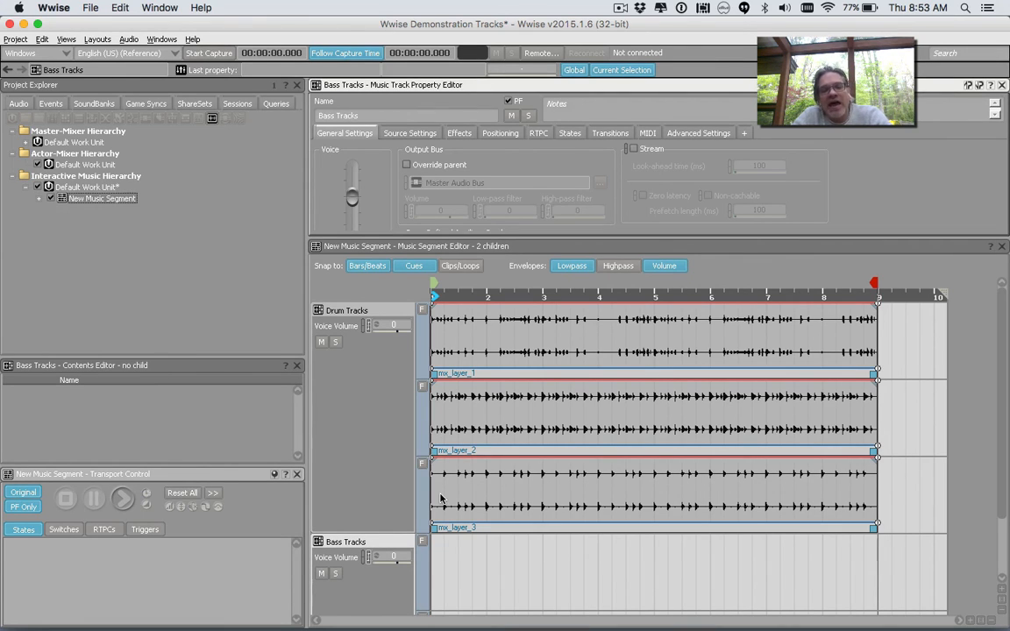